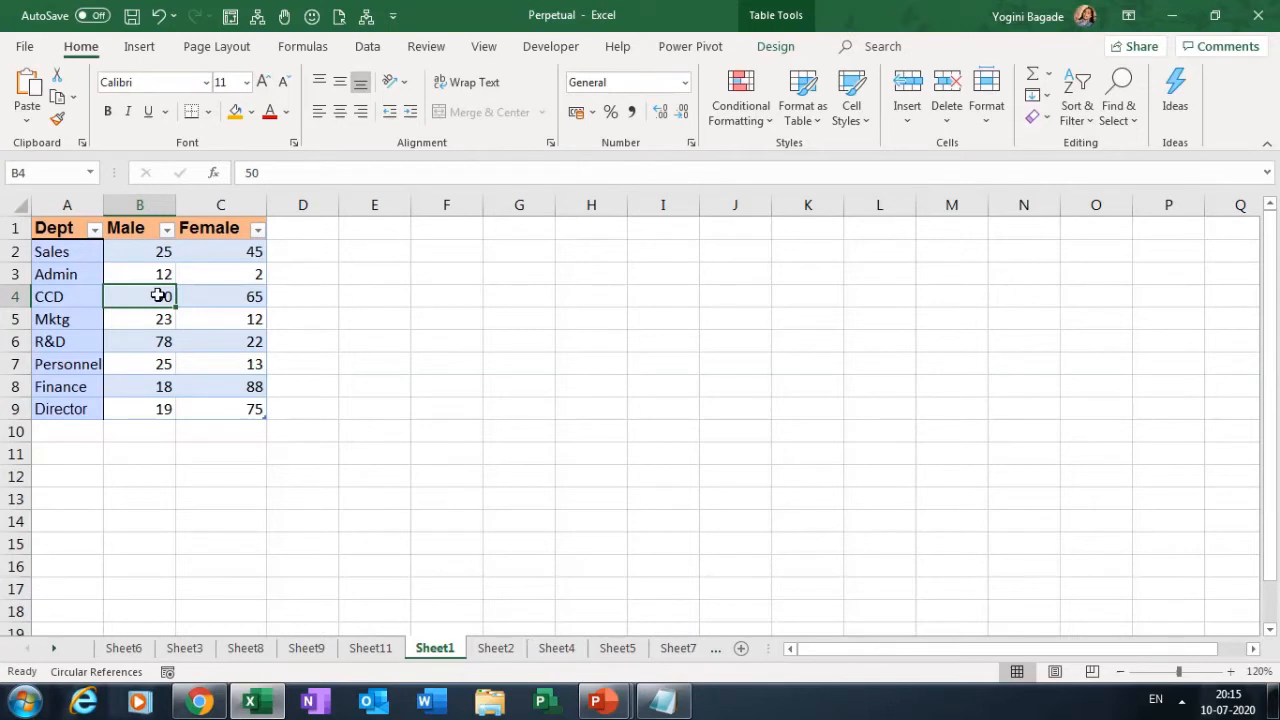
# - Enter the note "Alt+F1" in cell E3 and "Insert Graph" in cell E4
pyautogui.click(390, 278)
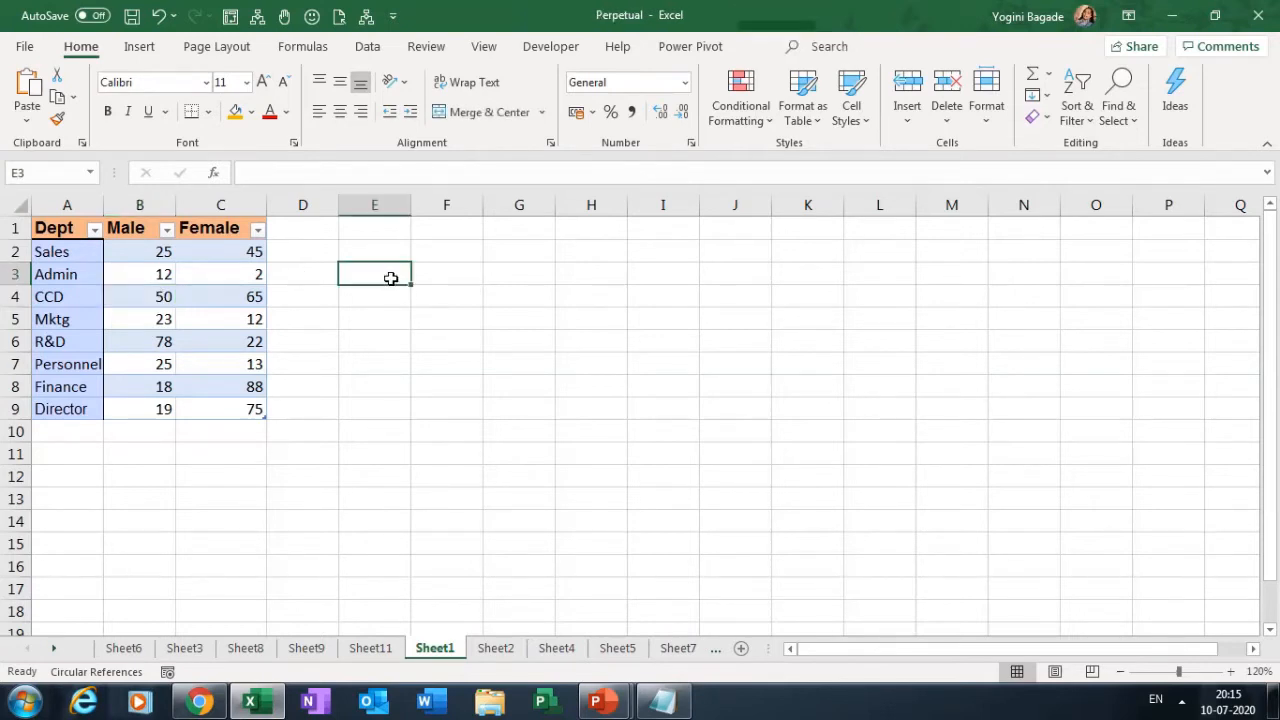
pyautogui.write('Alt')
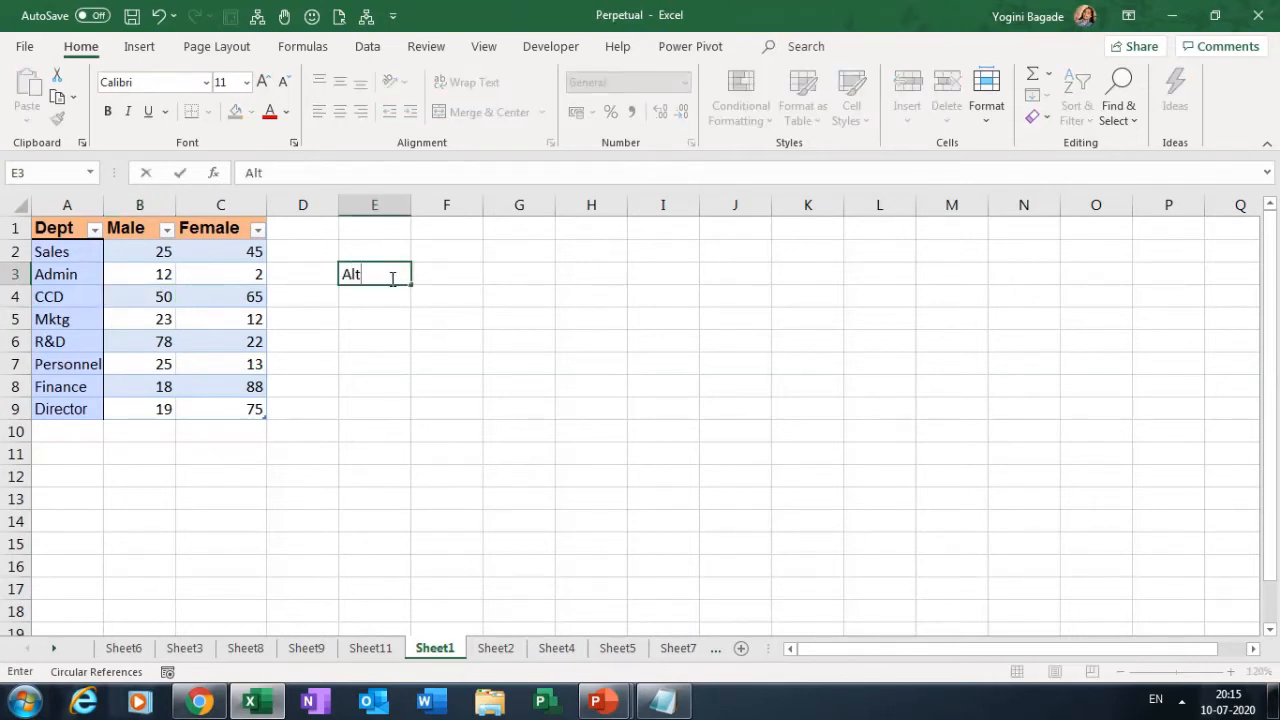
pyautogui.write('+F1')
pyautogui.press('Return')
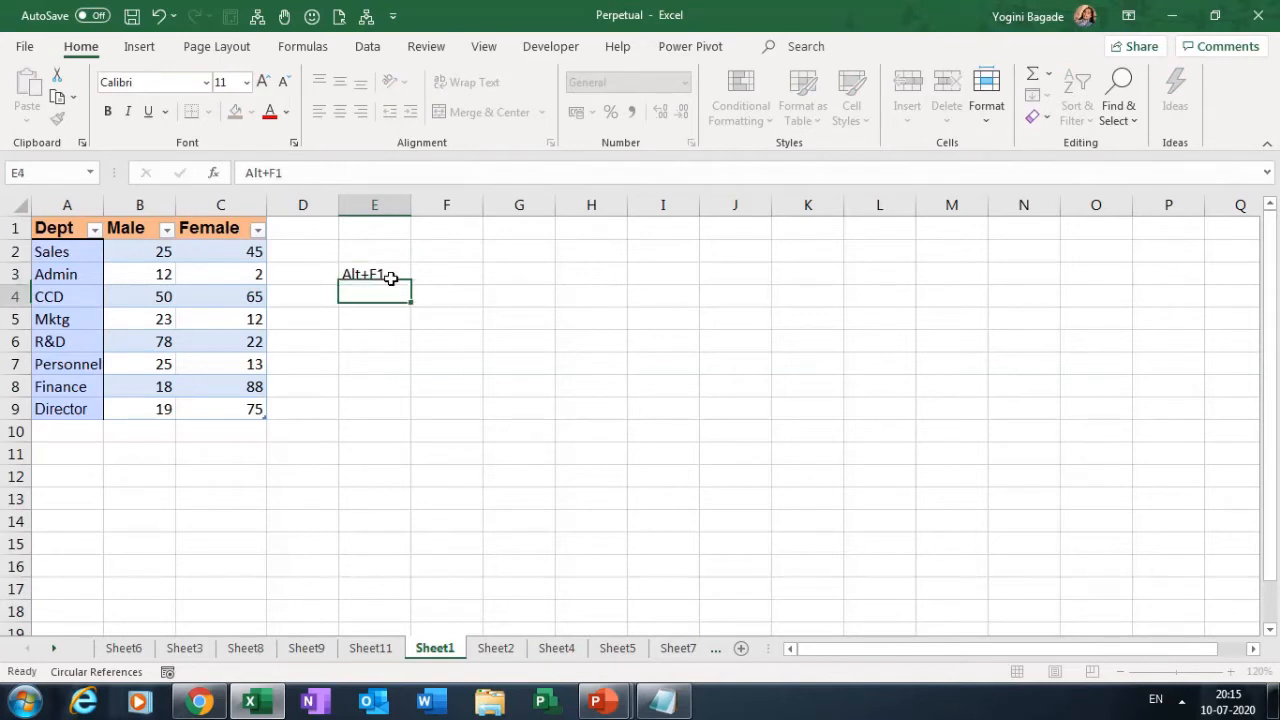
pyautogui.write('Insert')
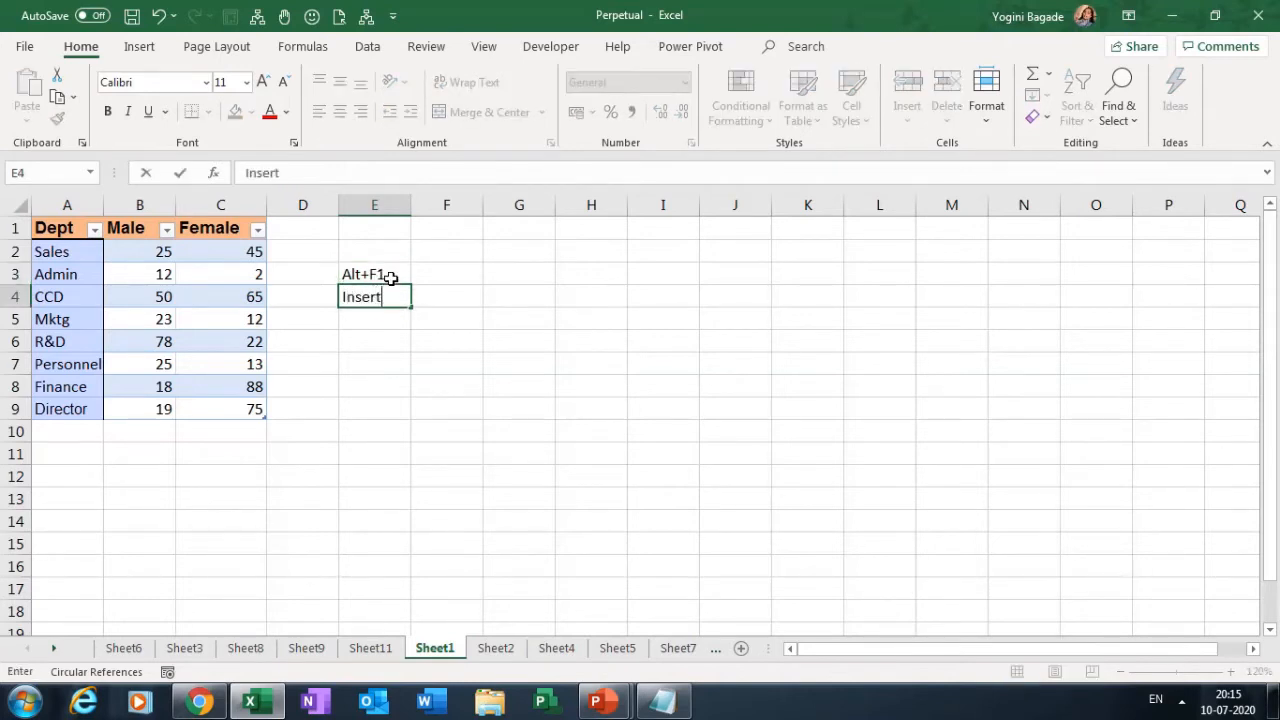
pyautogui.write(' Graph')
pyautogui.press('Return')
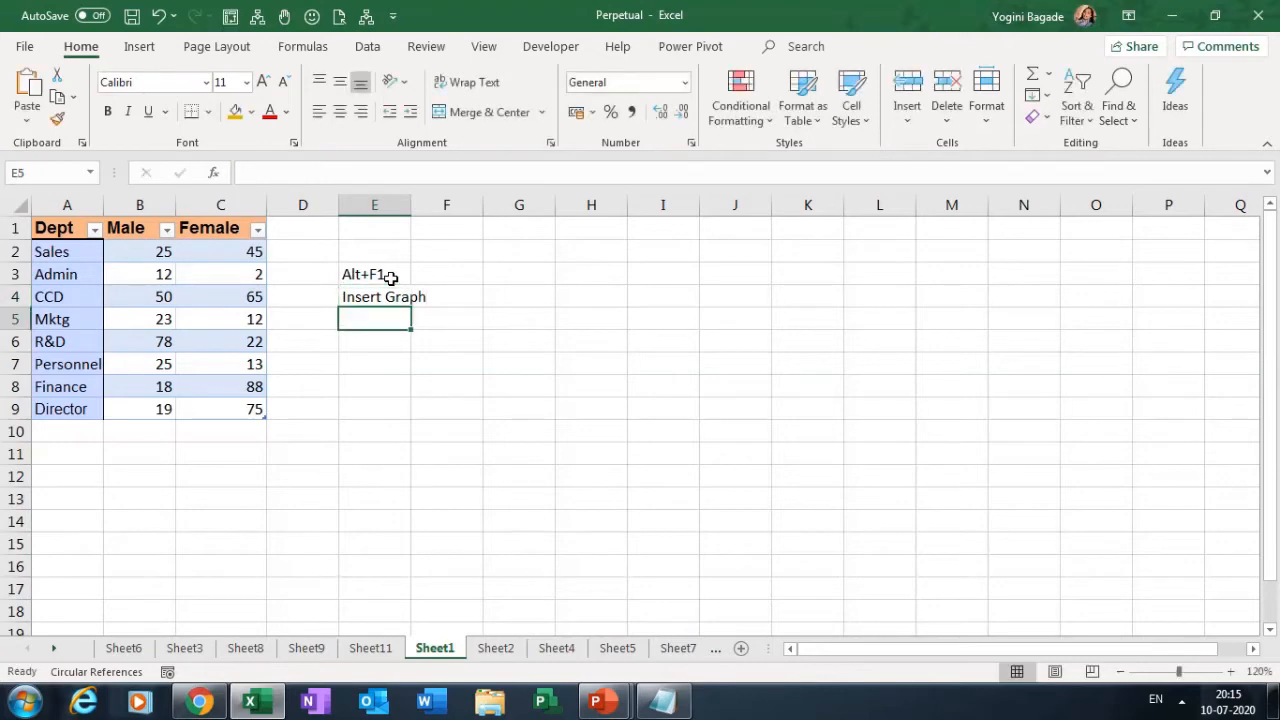
# - Insert the default column chart from the department table of male and female counts
pyautogui.click(150, 292)
pyautogui.hotkey('alt', 'F1')
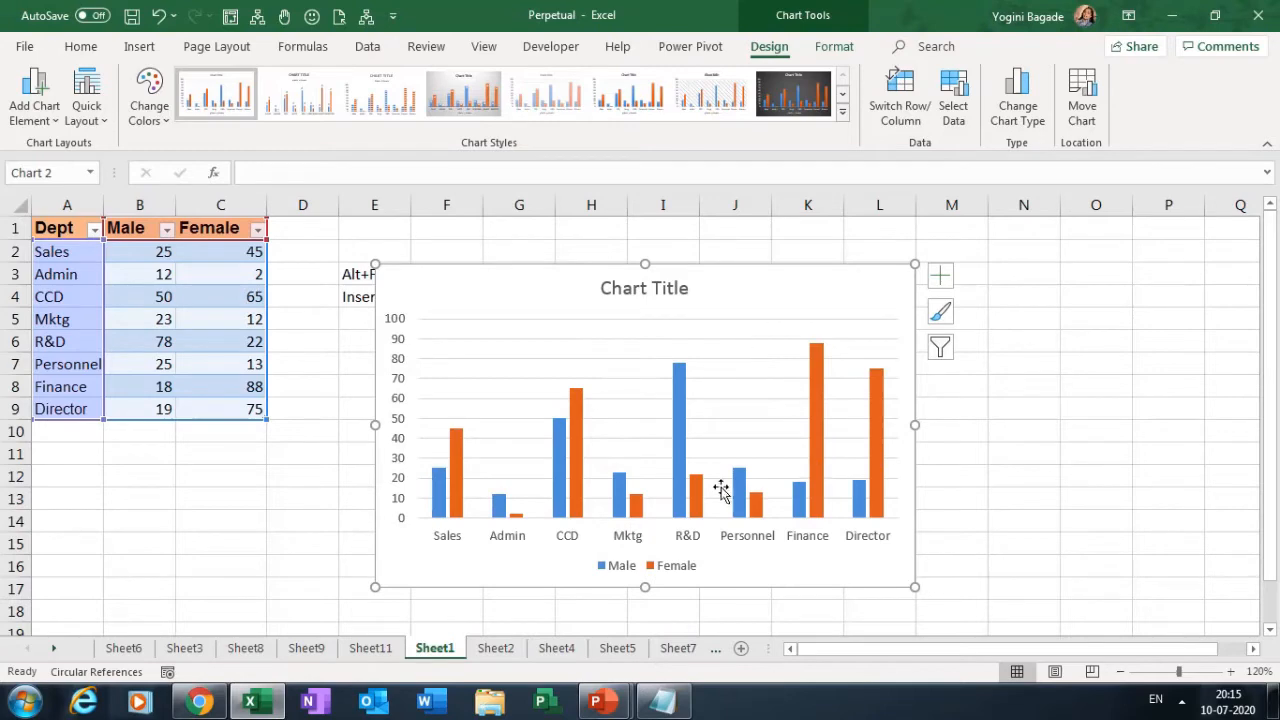
# - Remove the chart's gridlines and keep its legend, placed with the Bottom option
pyautogui.click(944, 278)
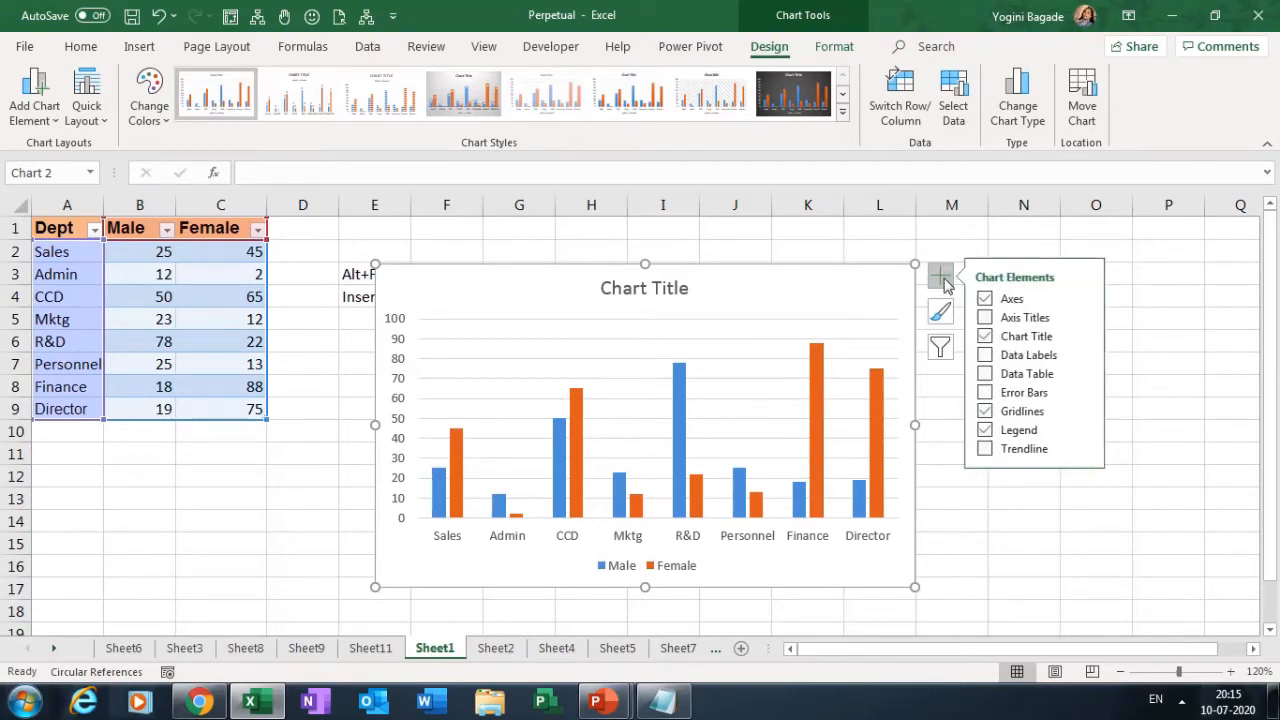
pyautogui.click(985, 430)
pyautogui.click(985, 411)
pyautogui.click(985, 430)
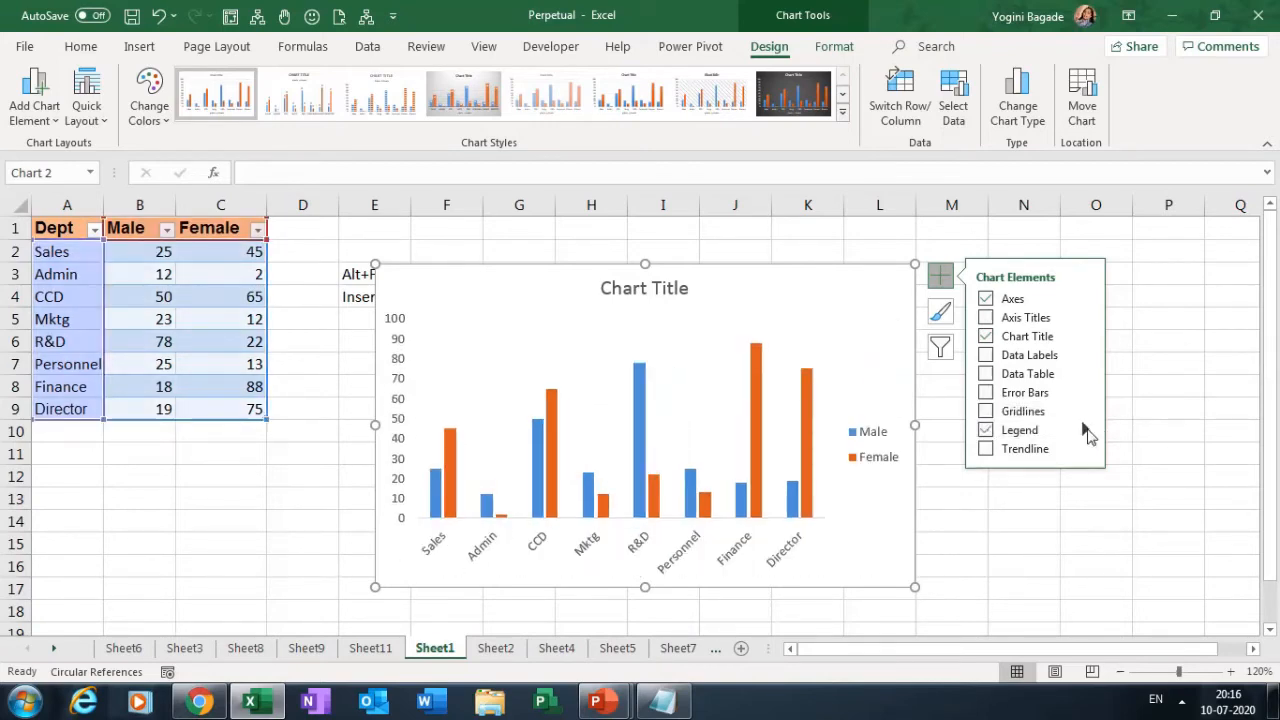
pyautogui.moveTo(1088, 430)
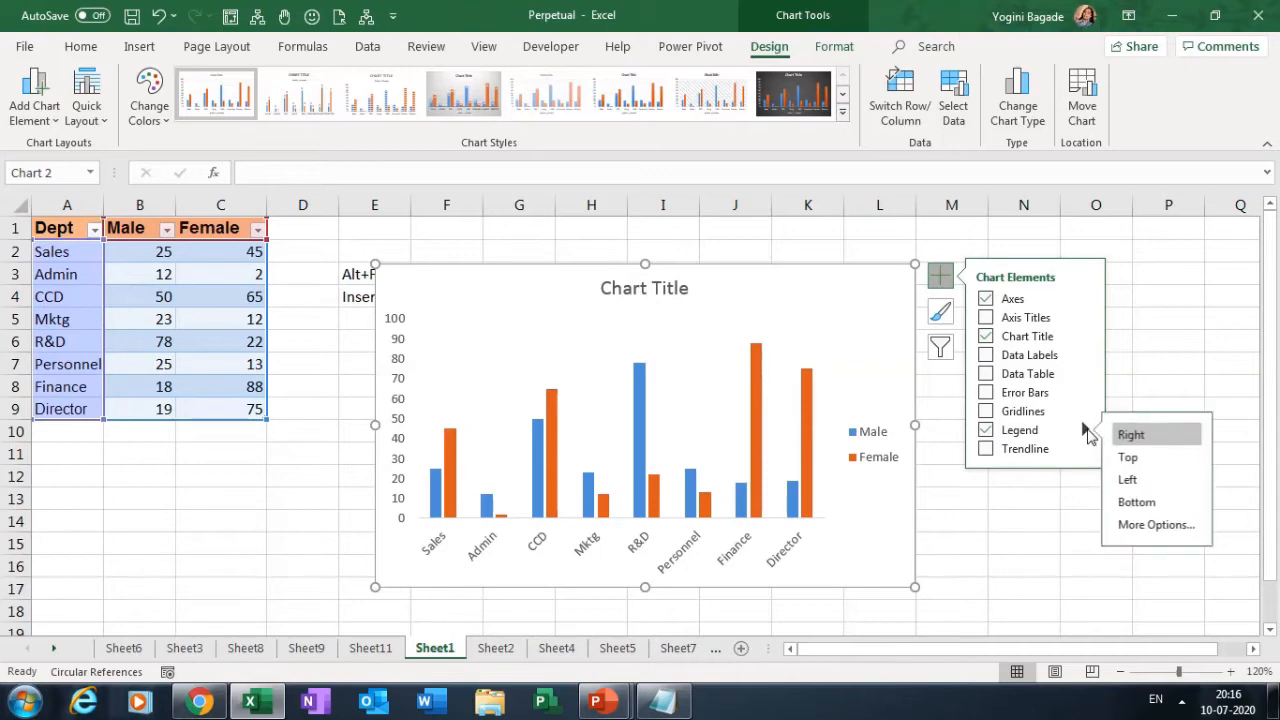
pyautogui.click(1148, 502)
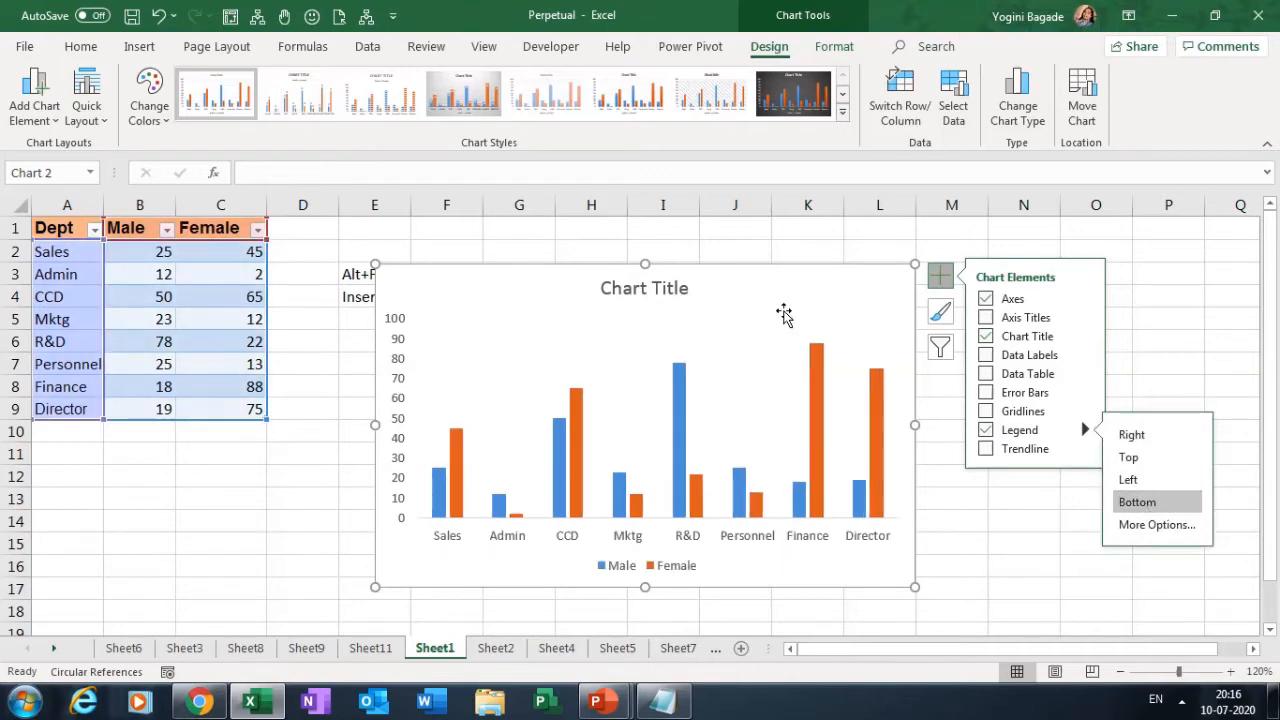
# - Format the chart's vertical value axis to use a logarithmic scale with base 10
pyautogui.click(622, 284)
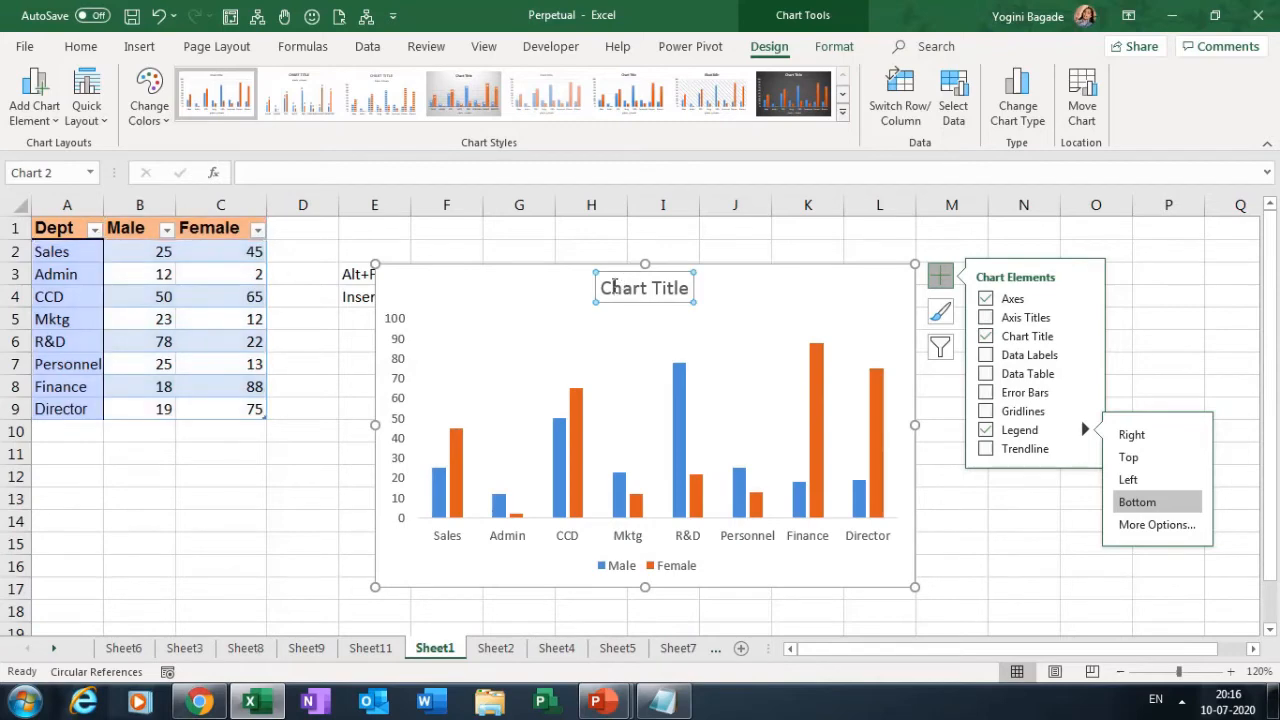
pyautogui.click(400, 359)
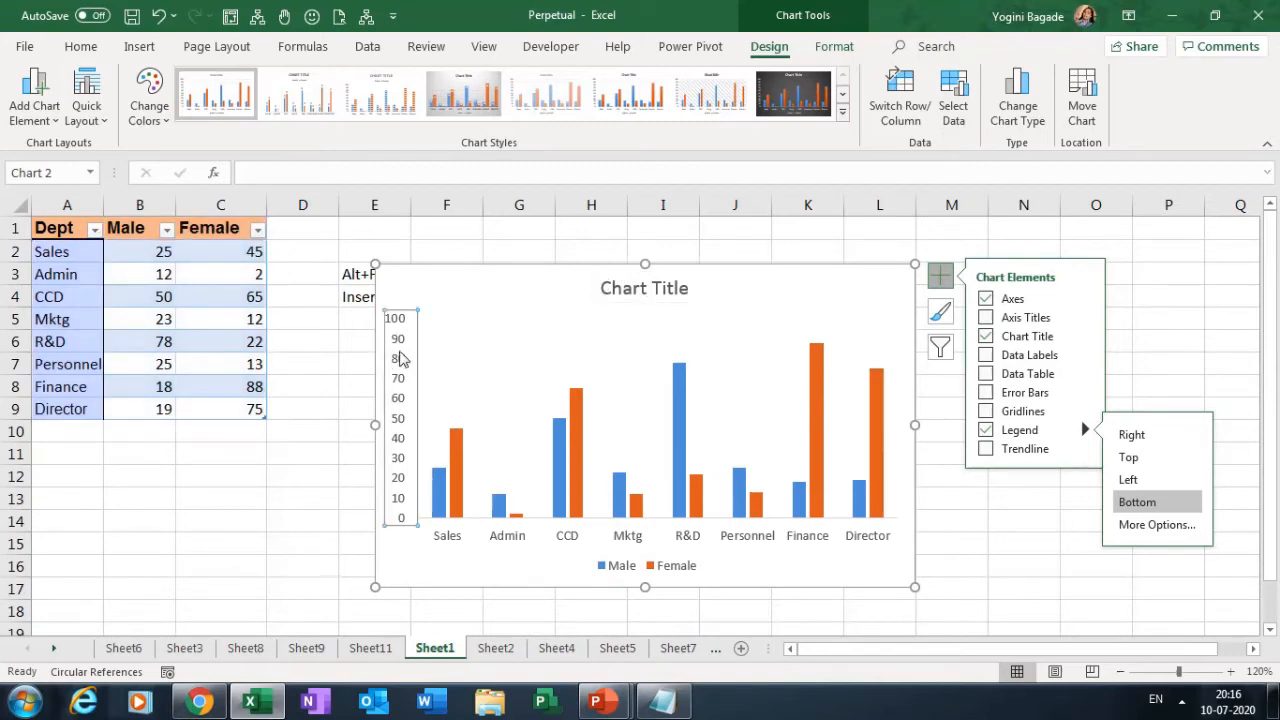
pyautogui.rightClick(401, 359)
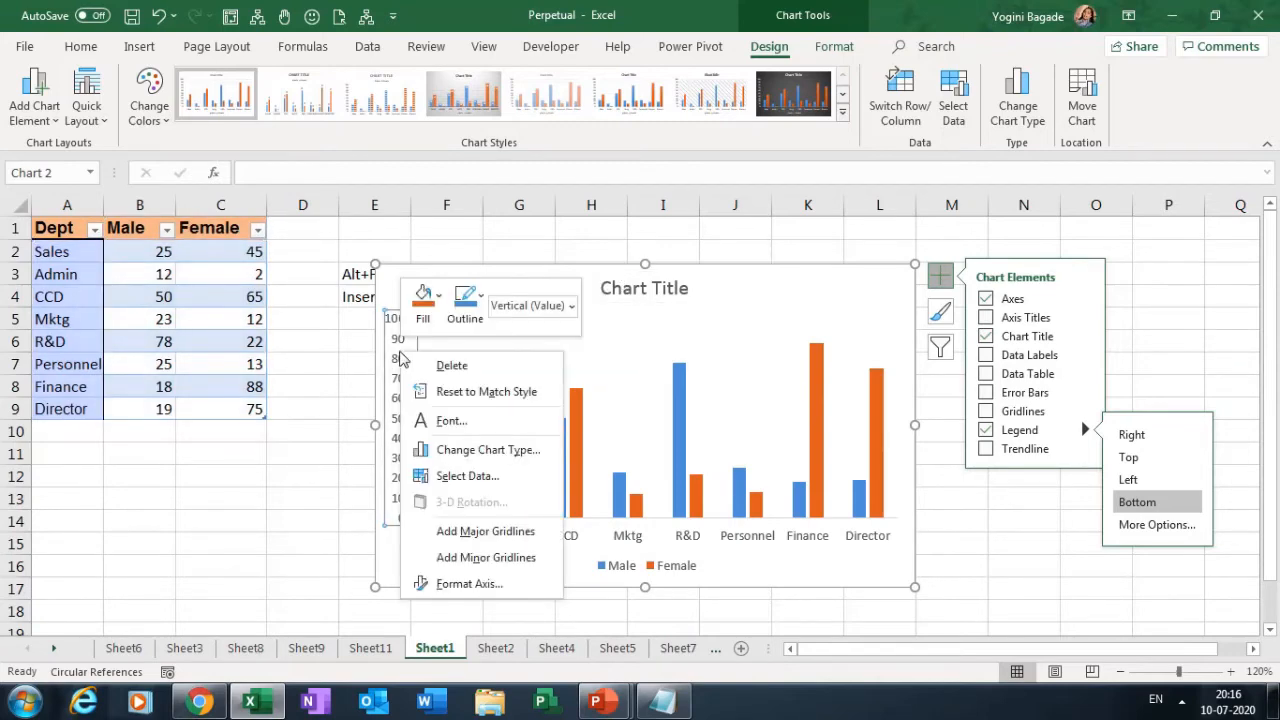
pyautogui.click(491, 585)
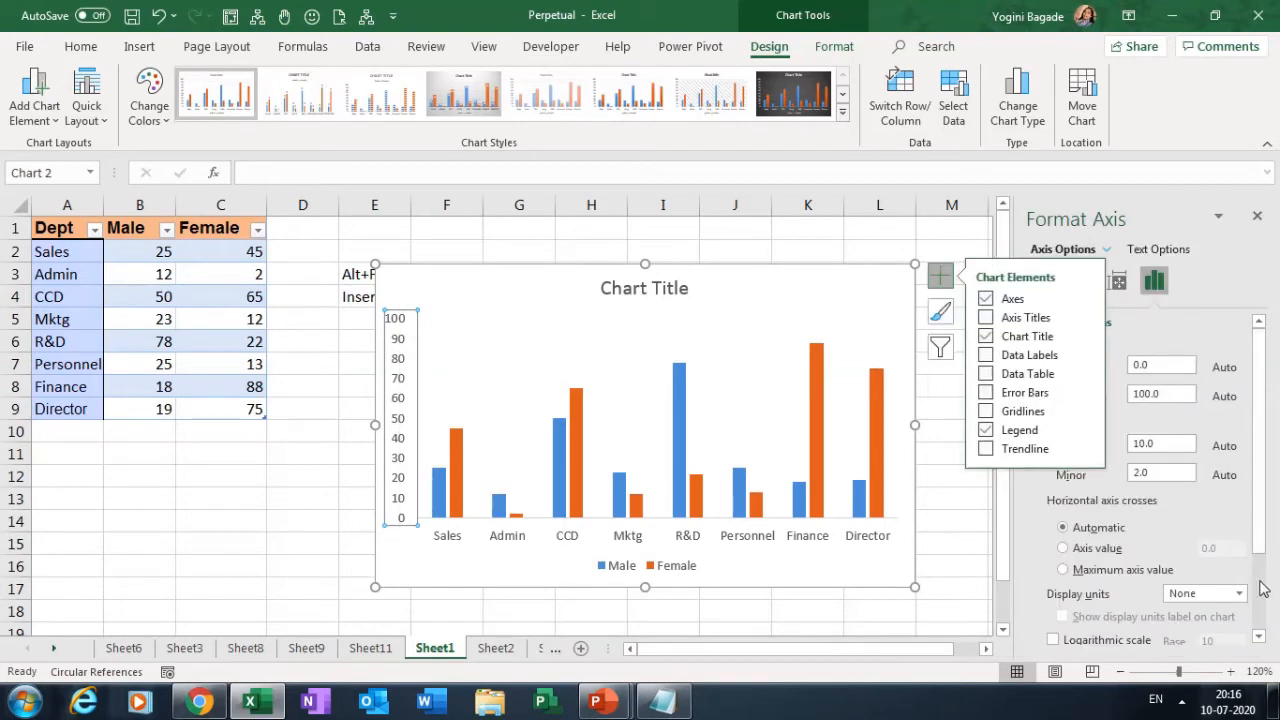
pyautogui.scroll(-3, 1135, 587)
pyautogui.click(1108, 533)
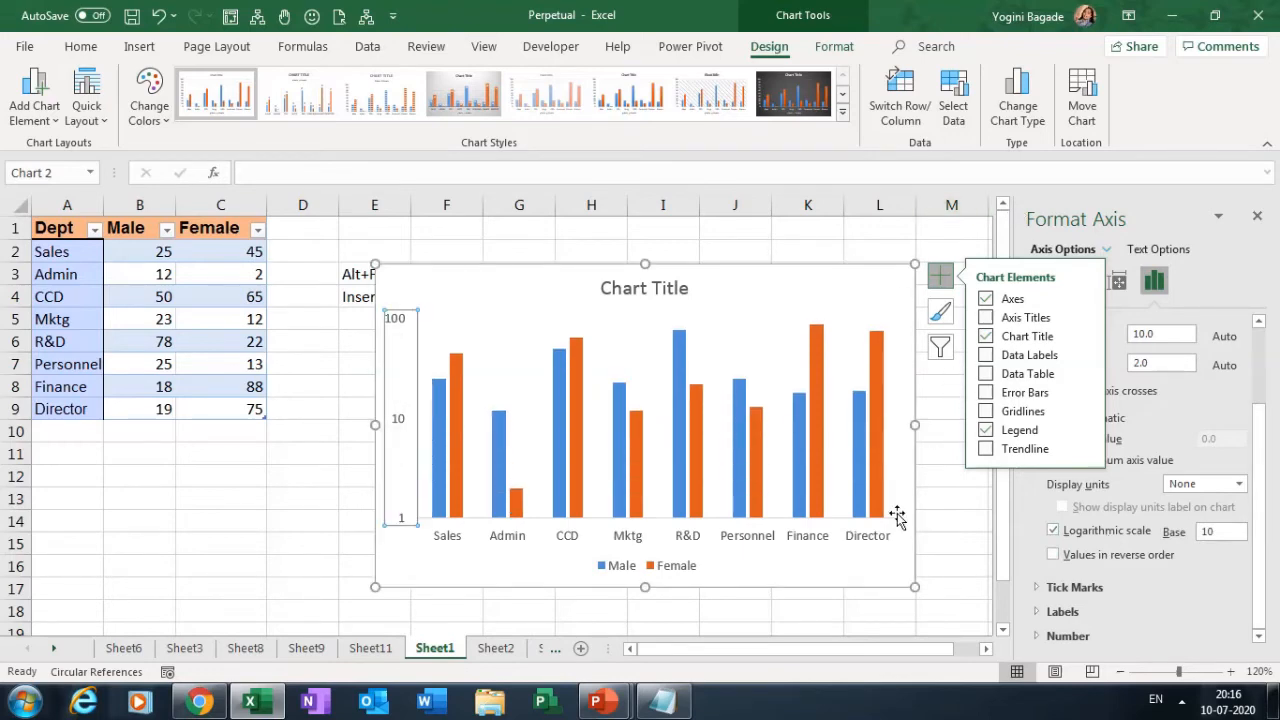
# - Change the chart title to "Gender Distribution"
pyautogui.click(662, 288)
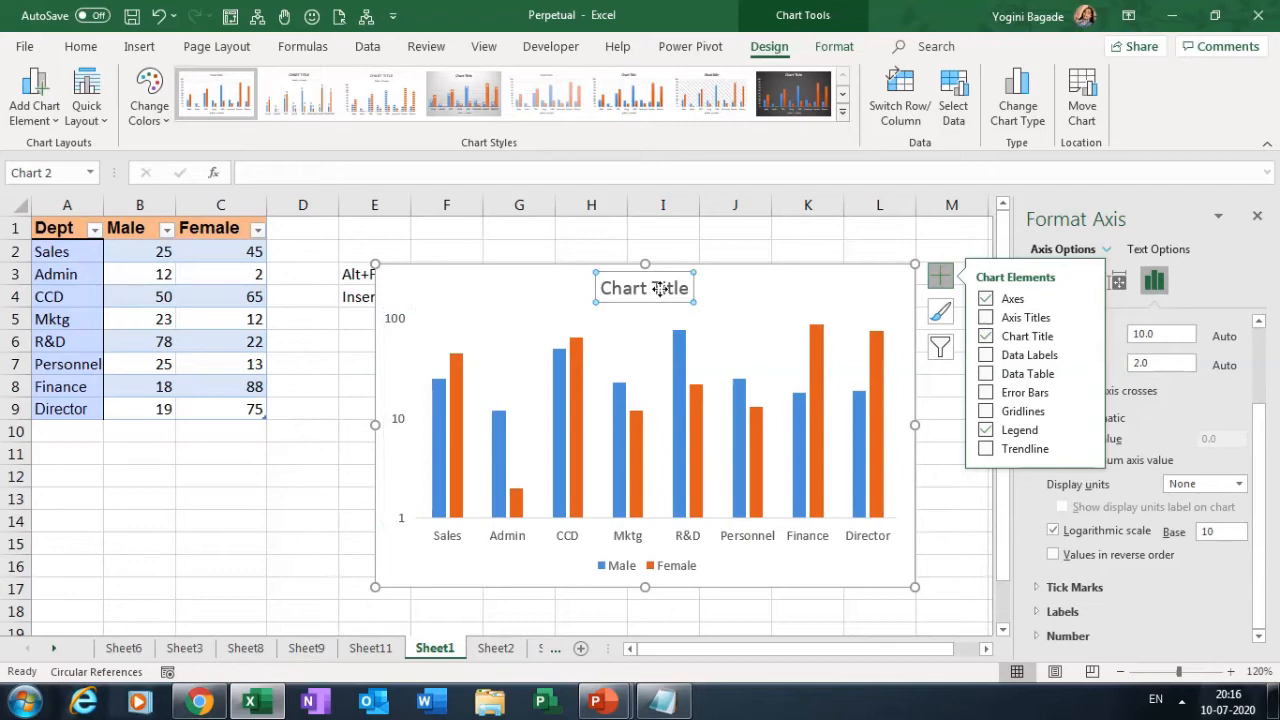
pyautogui.click(604, 287)
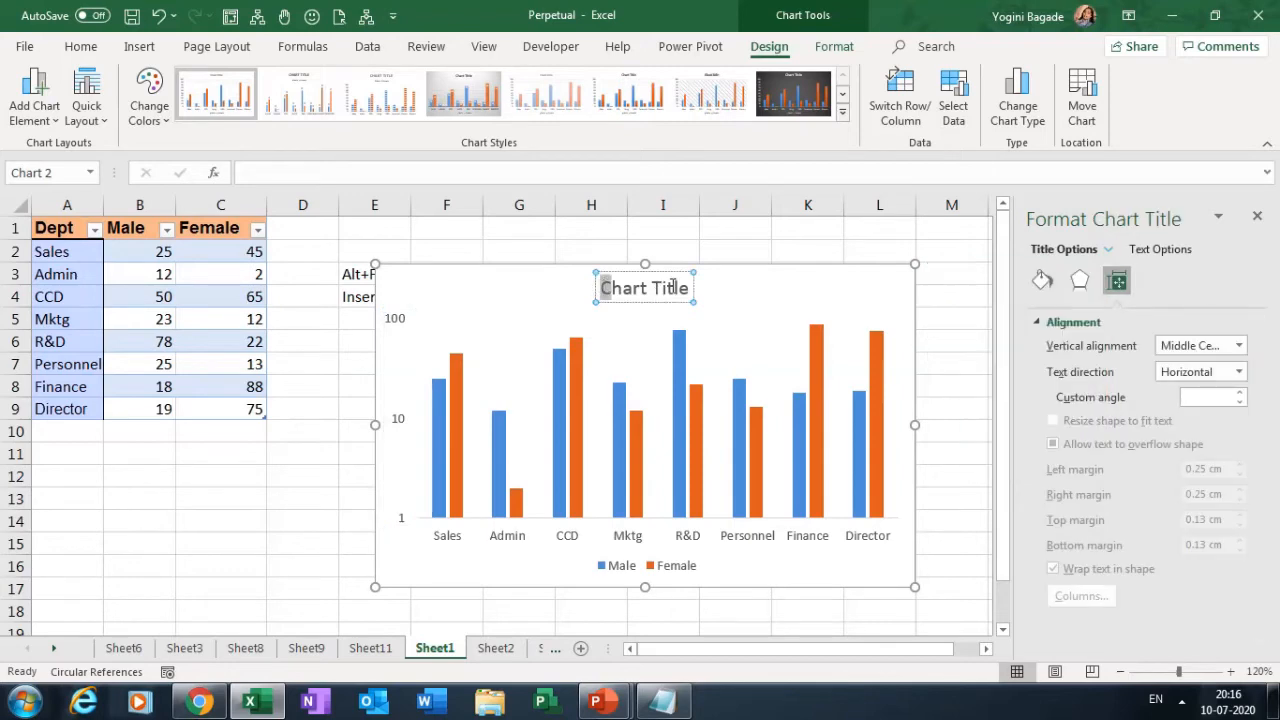
pyautogui.moveTo(604, 287); pyautogui.dragTo(695, 287)
pyautogui.write('Gender')
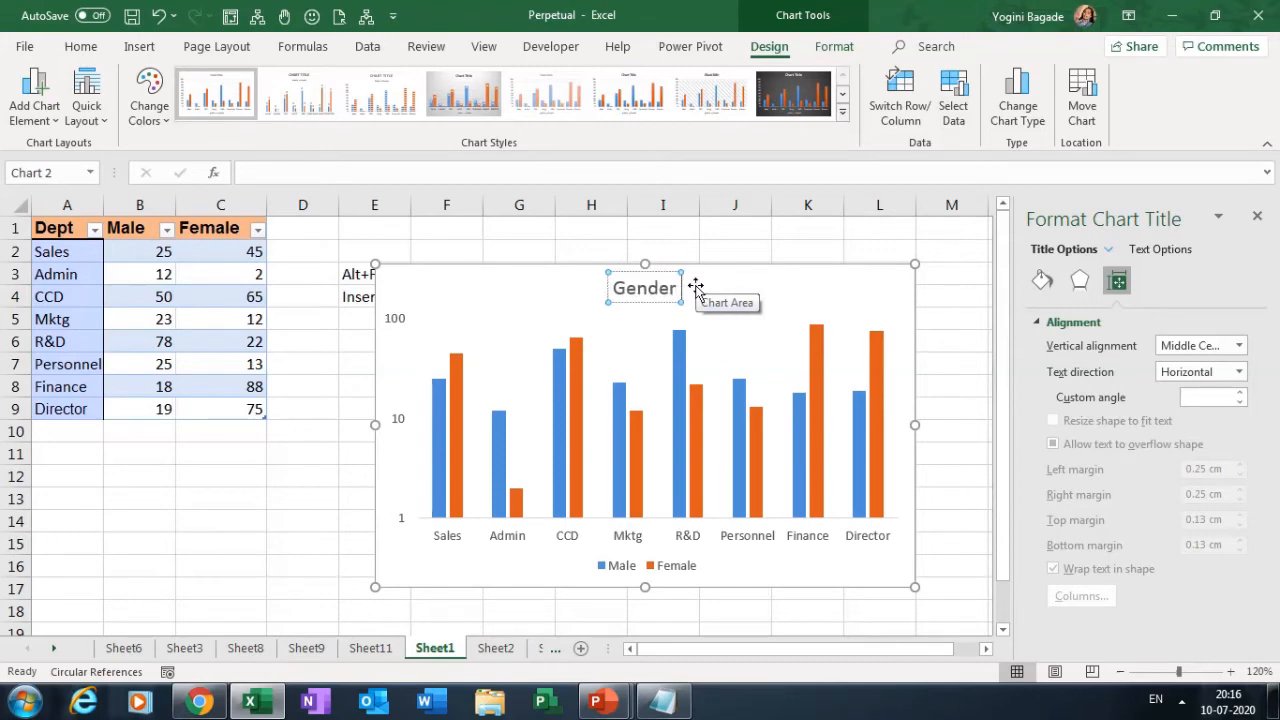
pyautogui.write(' Distribution')
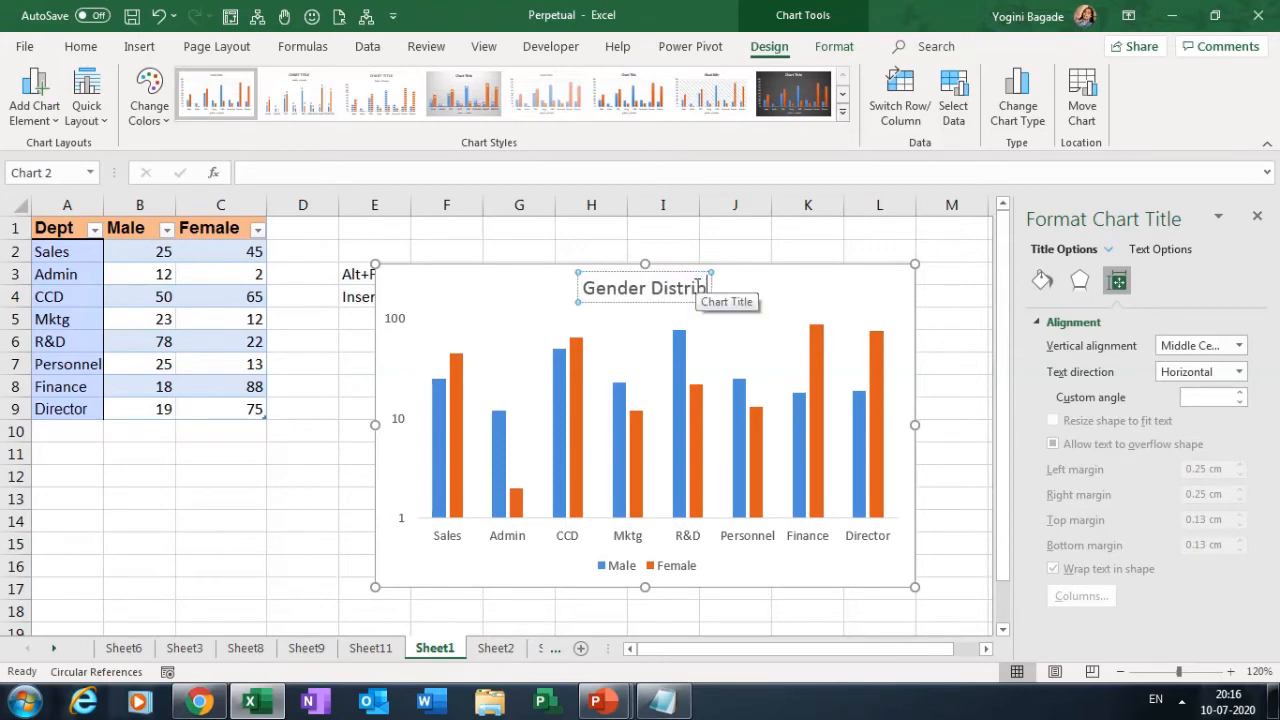
pyautogui.click(806, 297)
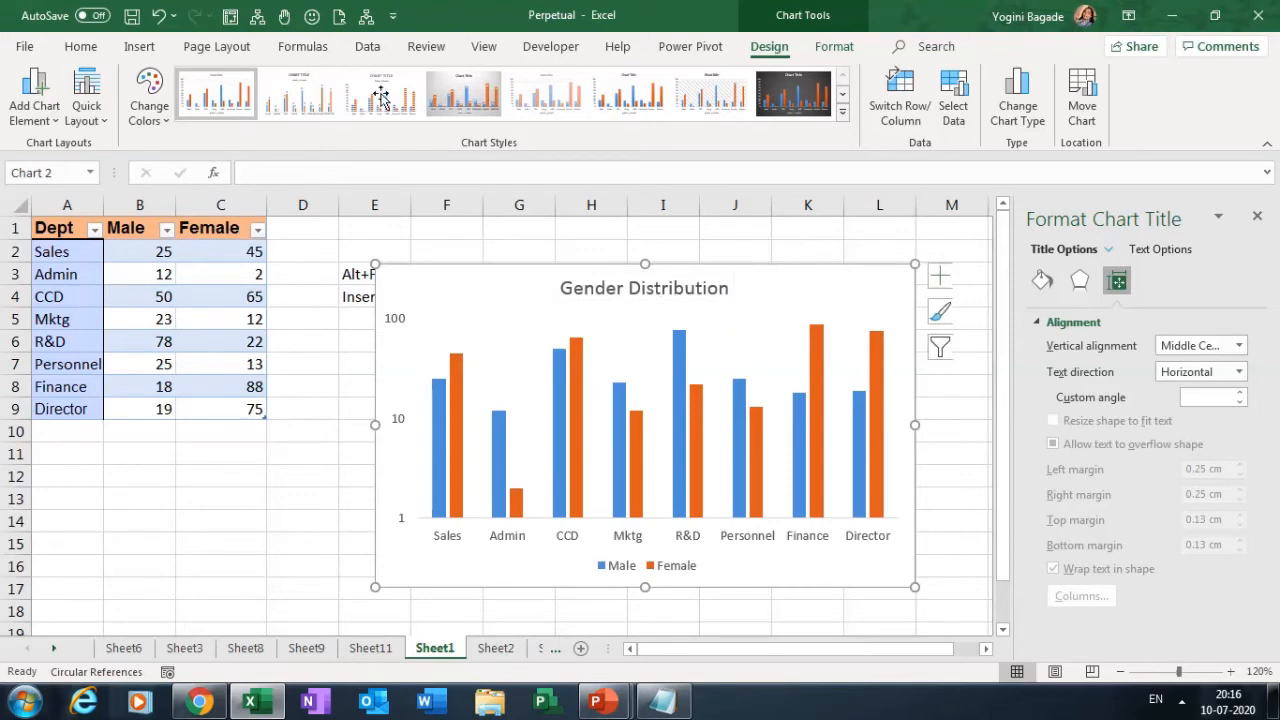
# - Search the icon library for "Male" and select the single standing man icon
pyautogui.click(140, 47)
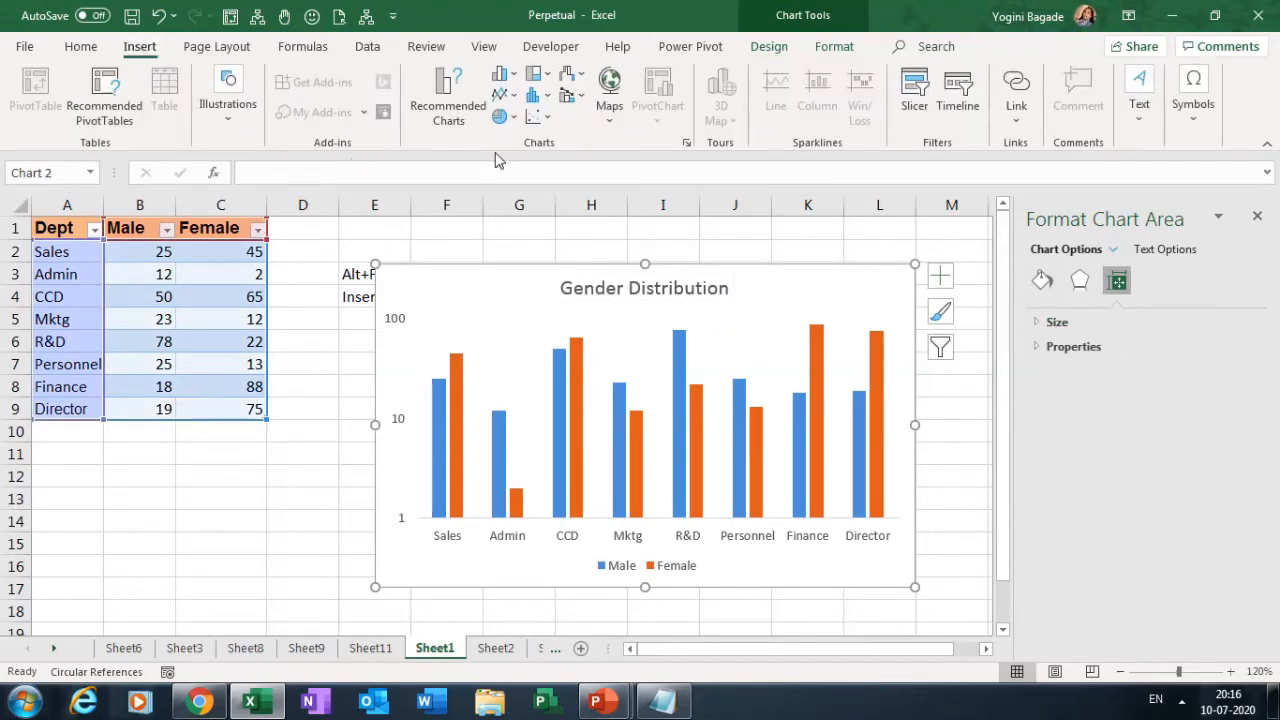
pyautogui.click(222, 128)
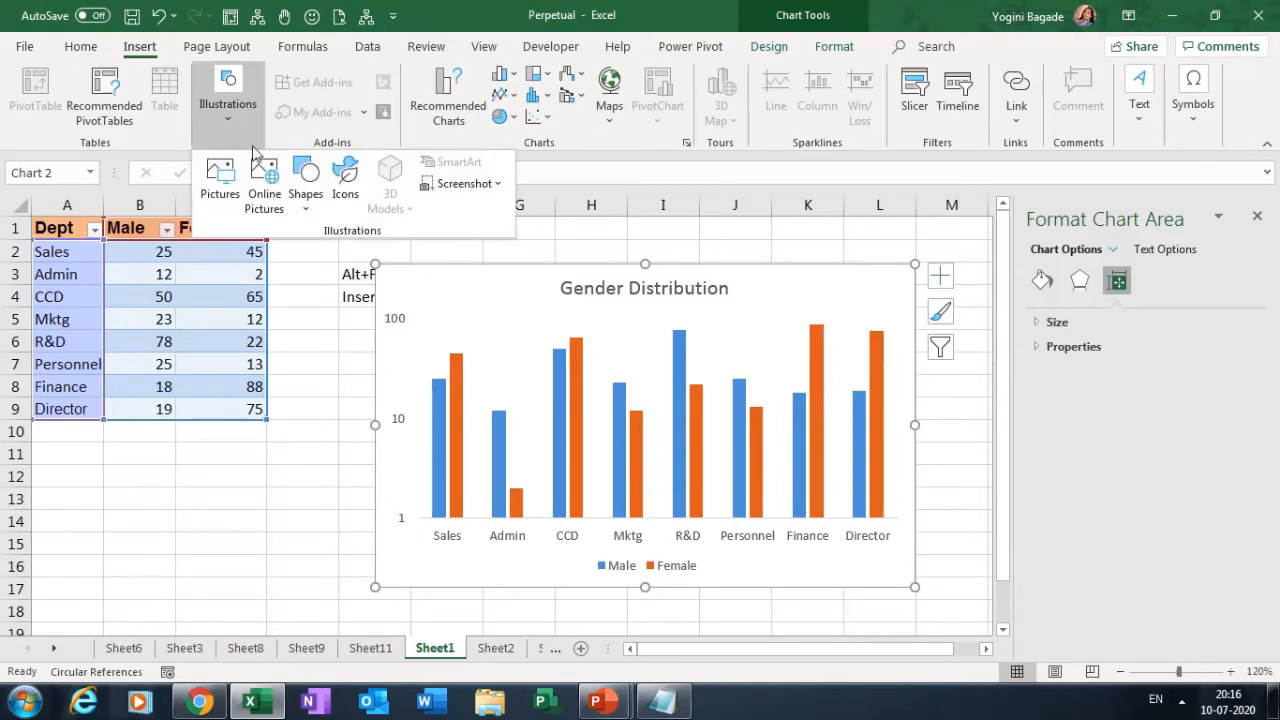
pyautogui.click(343, 172)
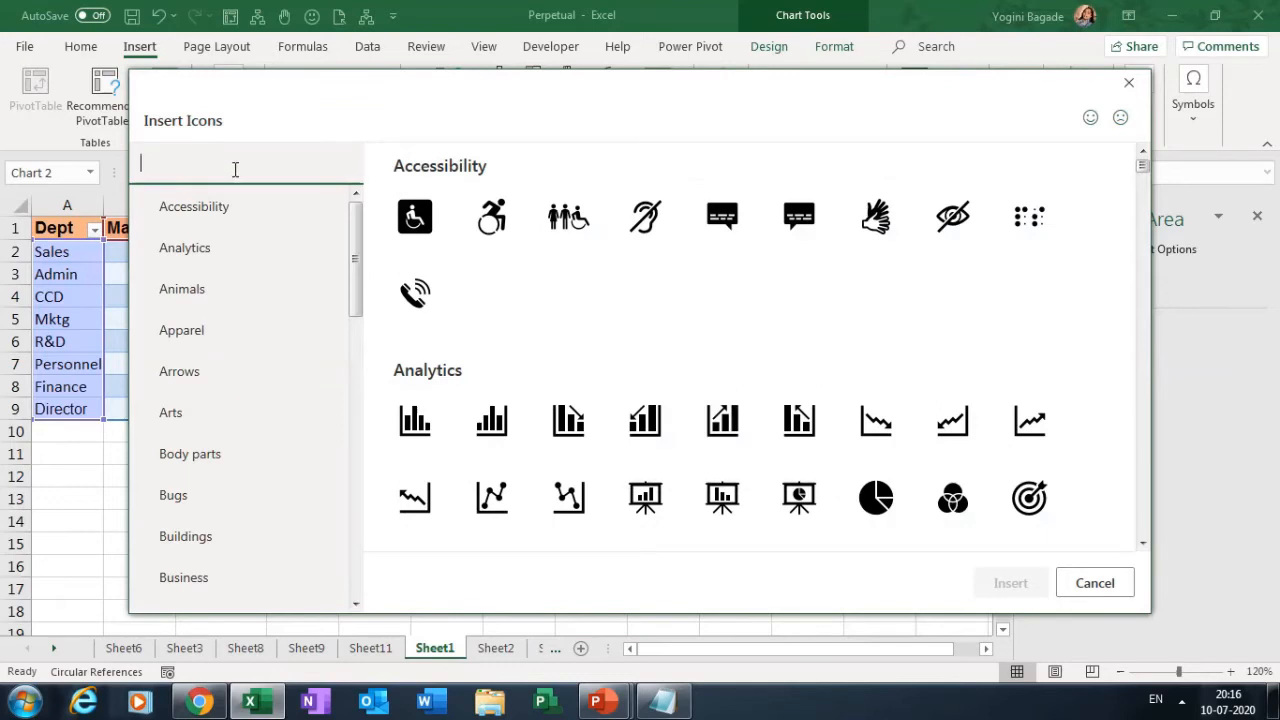
pyautogui.click(235, 170)
pyautogui.write('Male')
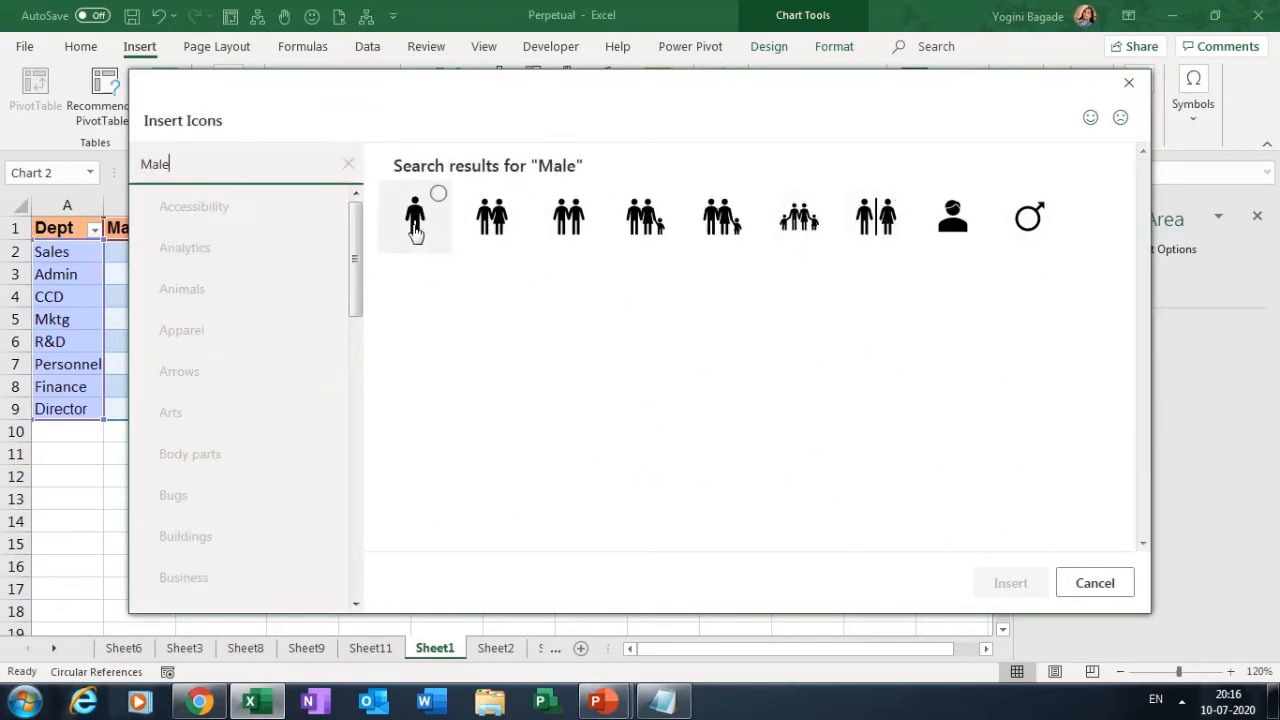
pyautogui.click(415, 225)
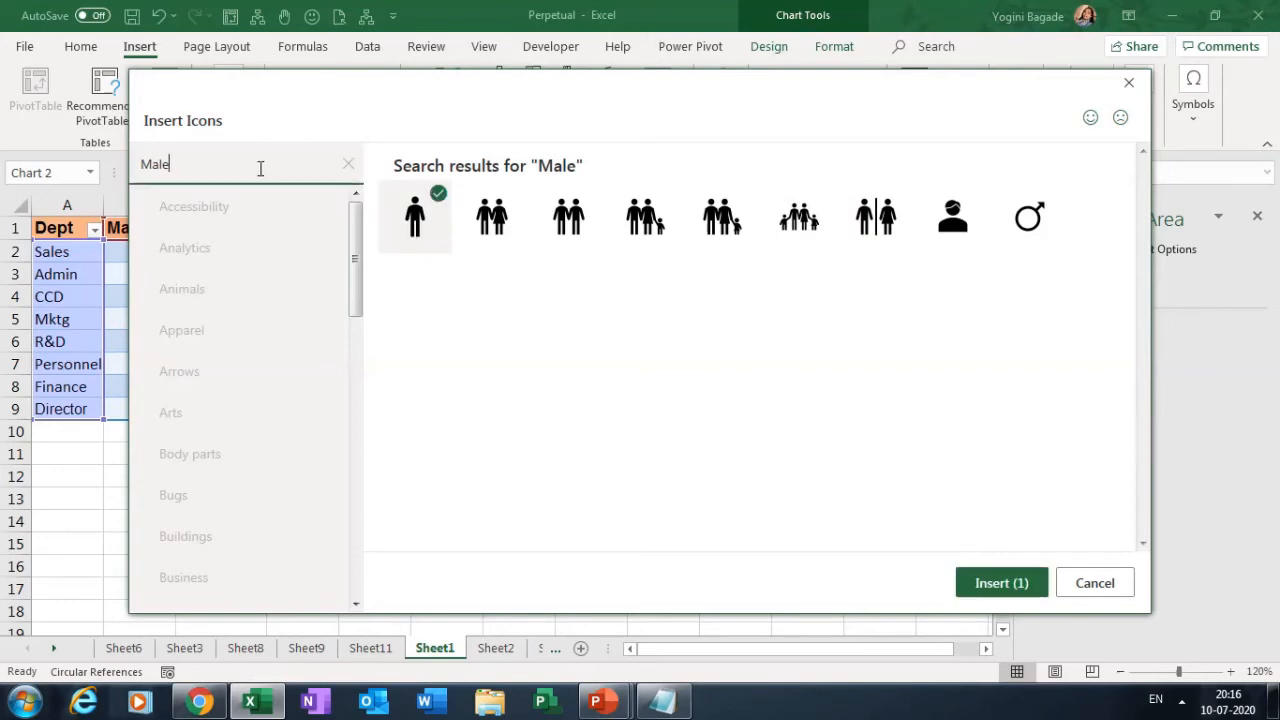
# - Search the icons for "fem", select the single standing woman icon as well, and insert both icons
pyautogui.press('BackSpace')
pyautogui.press('BackSpace')
pyautogui.press('BackSpace')
pyautogui.press('BackSpace')
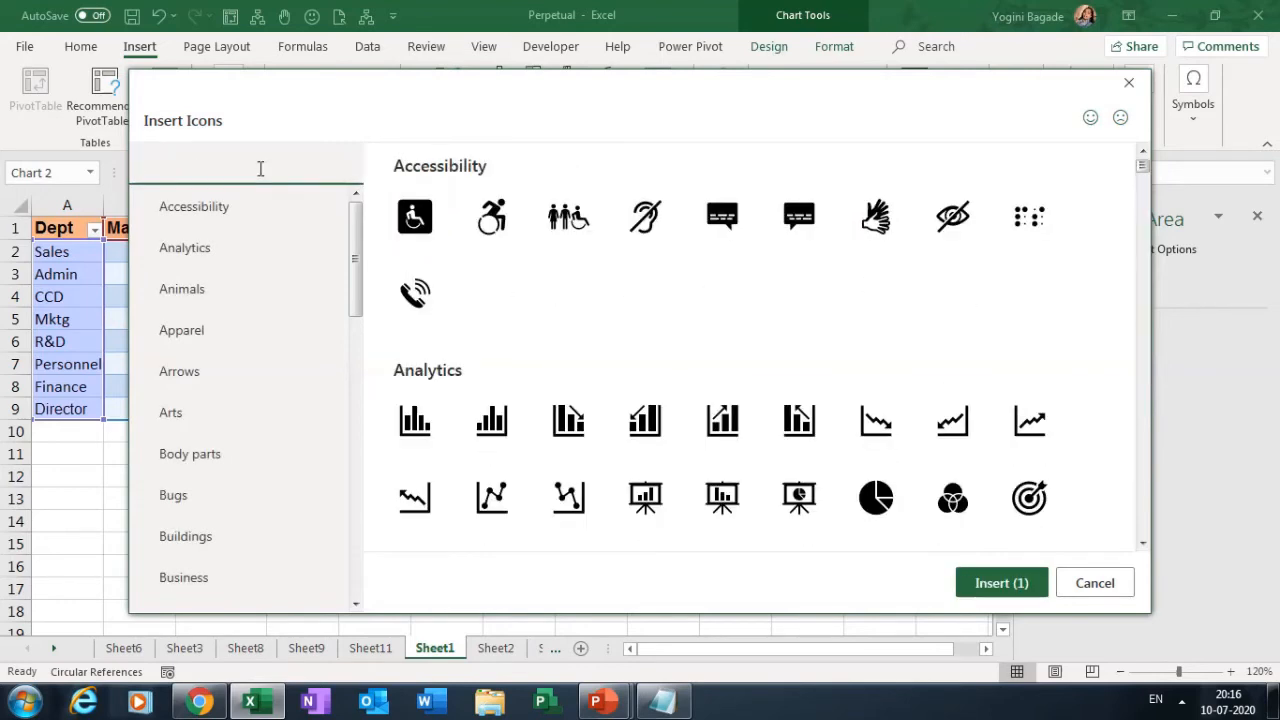
pyautogui.write('fre')
pyautogui.press('BackSpace')
pyautogui.press('BackSpace')
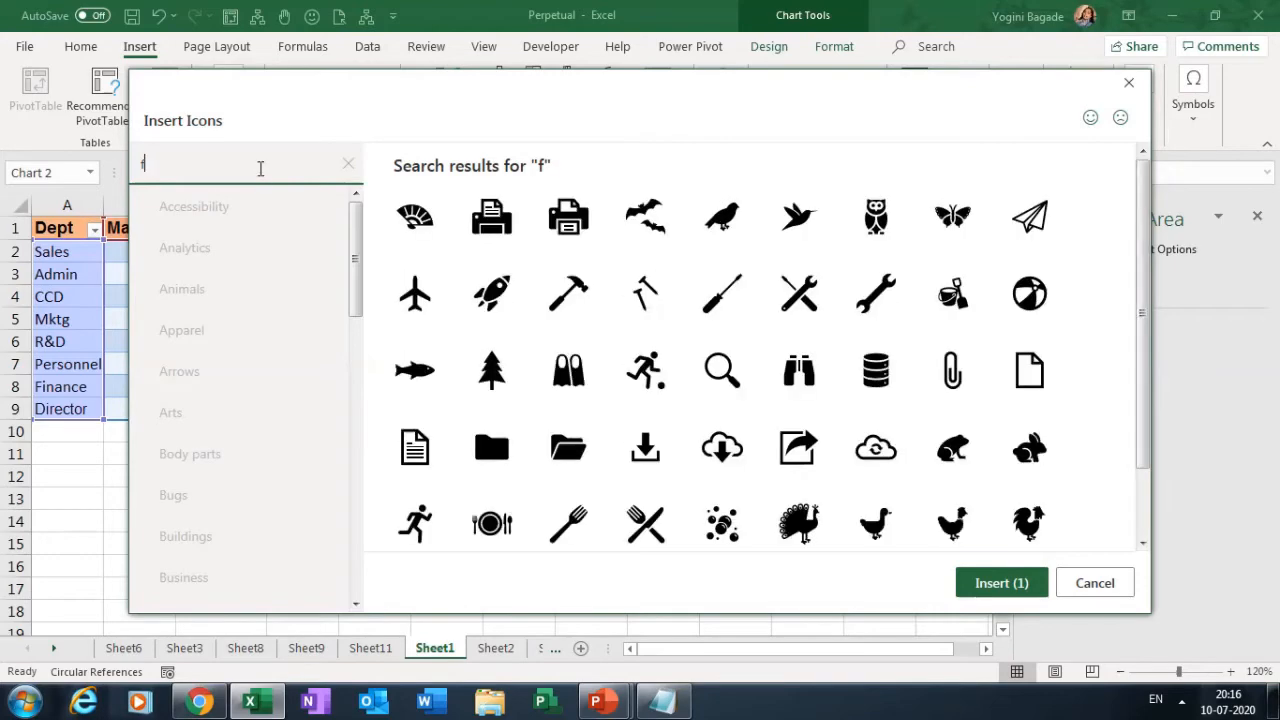
pyautogui.write('em')
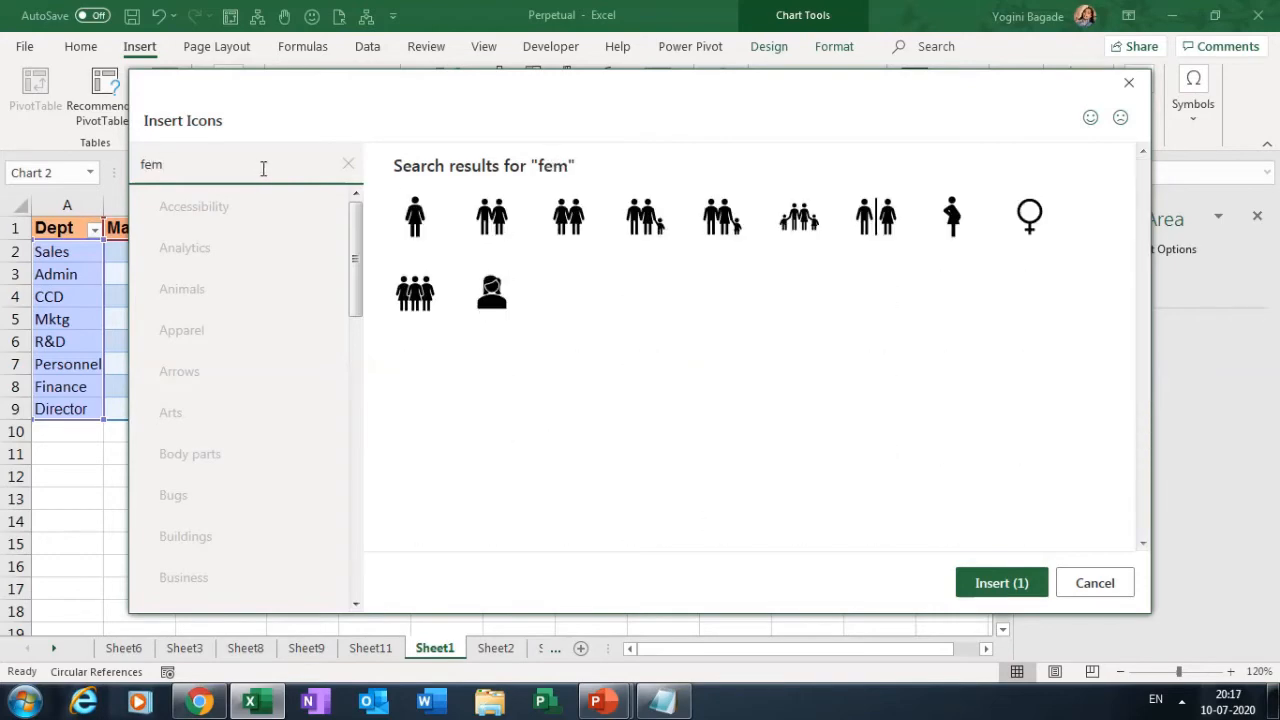
pyautogui.click(414, 214)
pyautogui.click(990, 586)
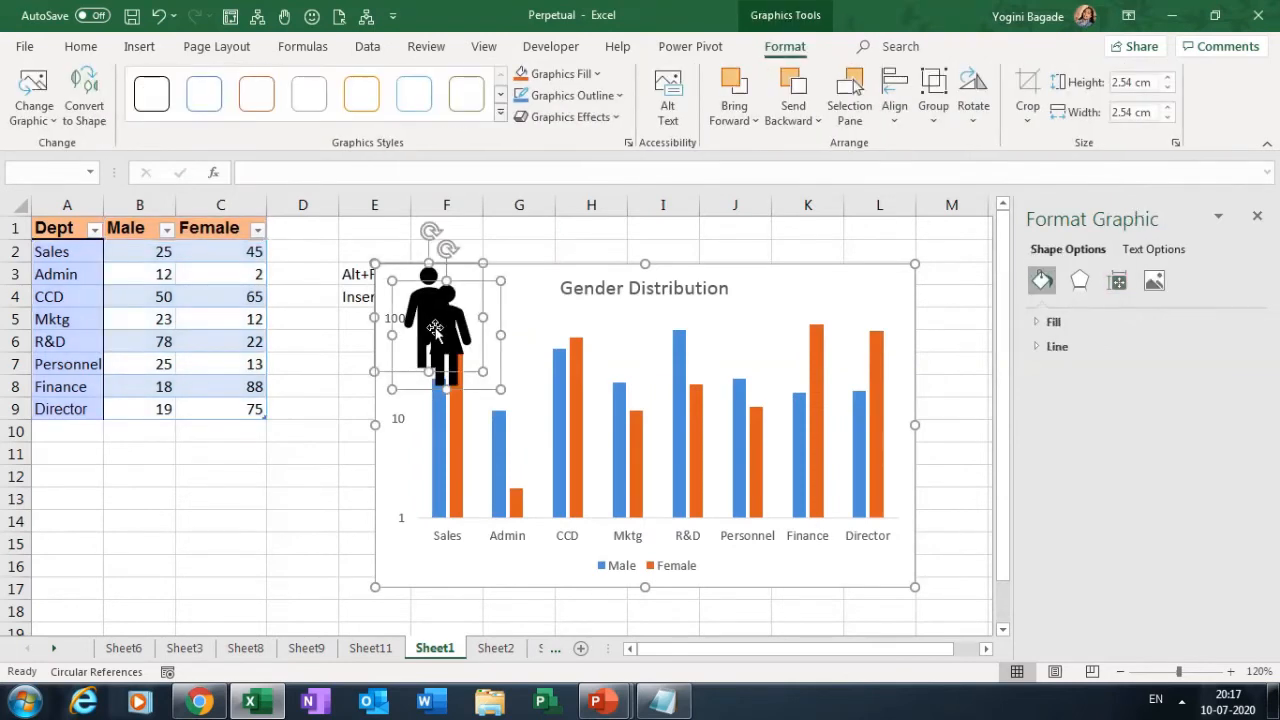
# - Cut both person icons out of the chart and paste them onto the worksheet at cell A15
pyautogui.moveTo(430, 326); pyautogui.dragTo(519, 326)
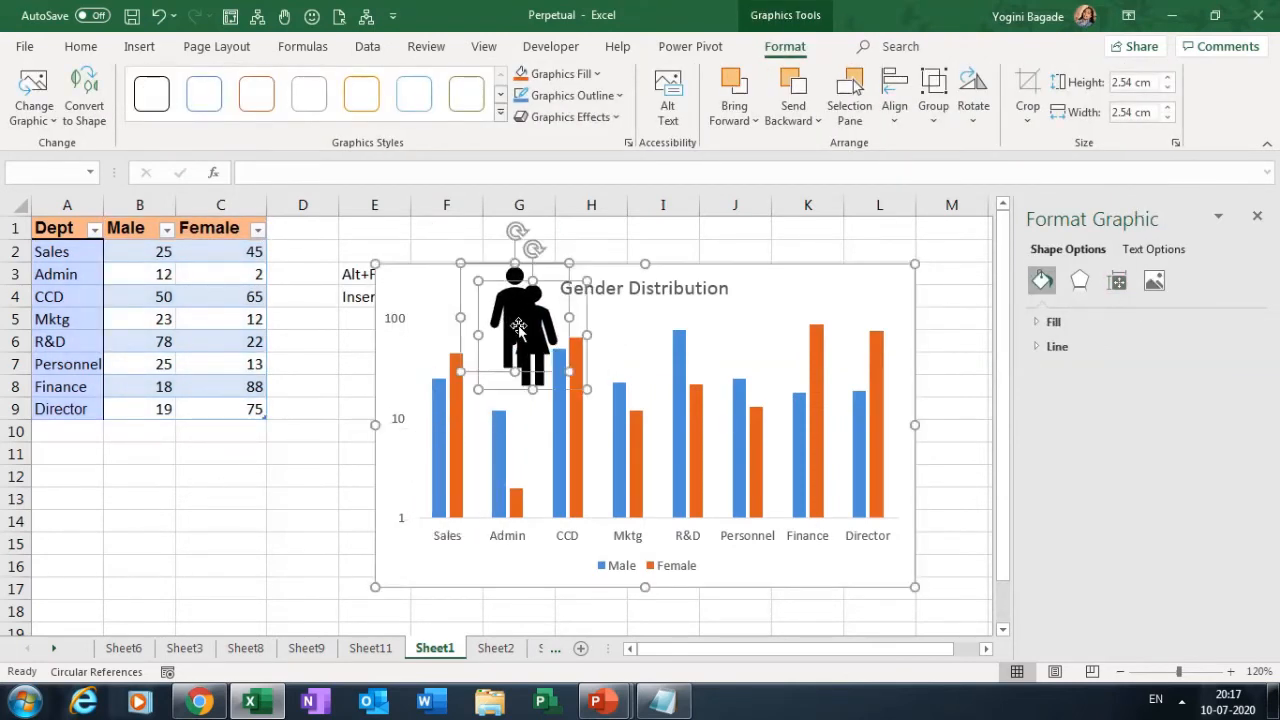
pyautogui.press('Delete')
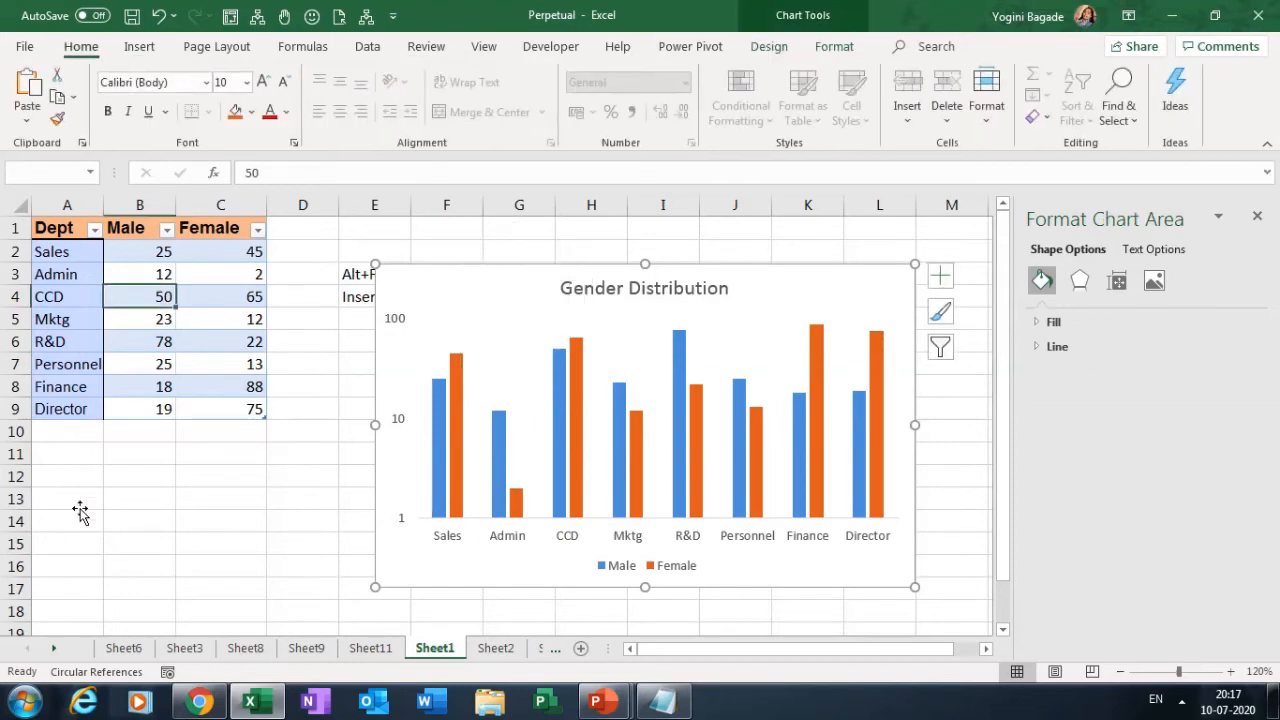
pyautogui.click(73, 540)
pyautogui.hotkey('ctrl', 'v')
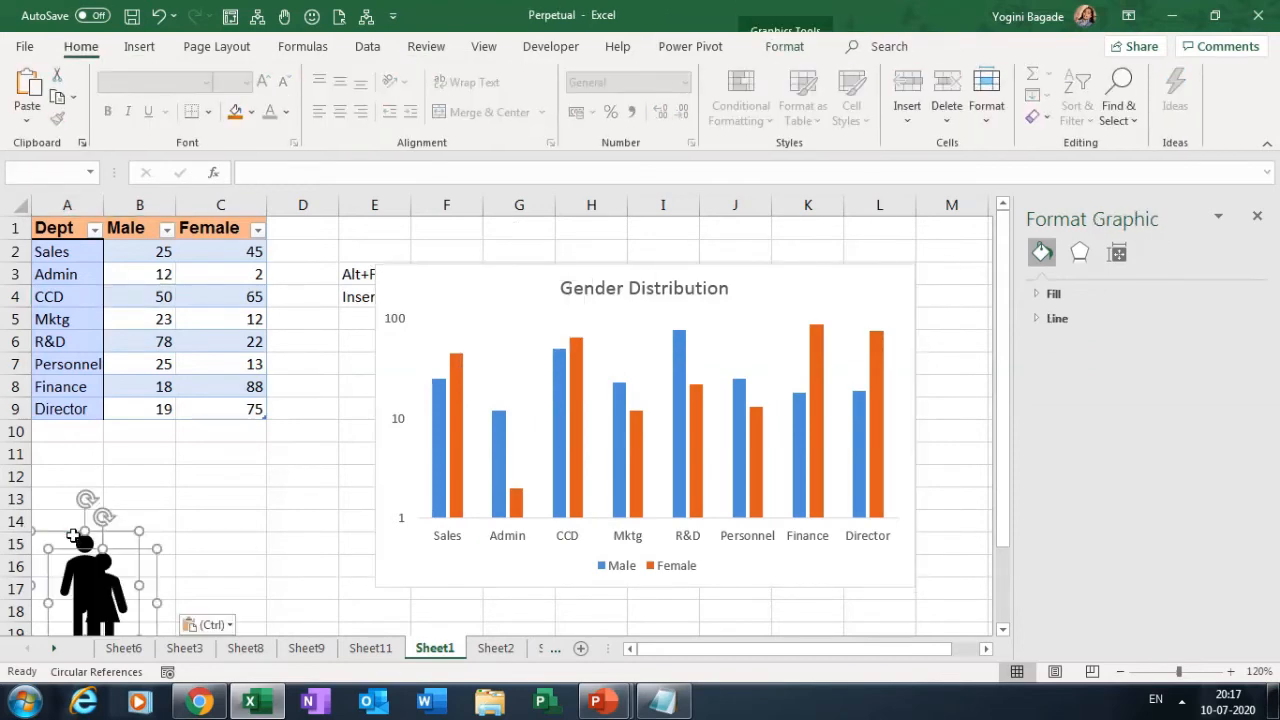
# - Separate the two icons by moving the woman icon to about cells C12 to C16, beneath the table
pyautogui.click(190, 560)
pyautogui.click(108, 562)
pyautogui.moveTo(130, 572); pyautogui.dragTo(260, 498)
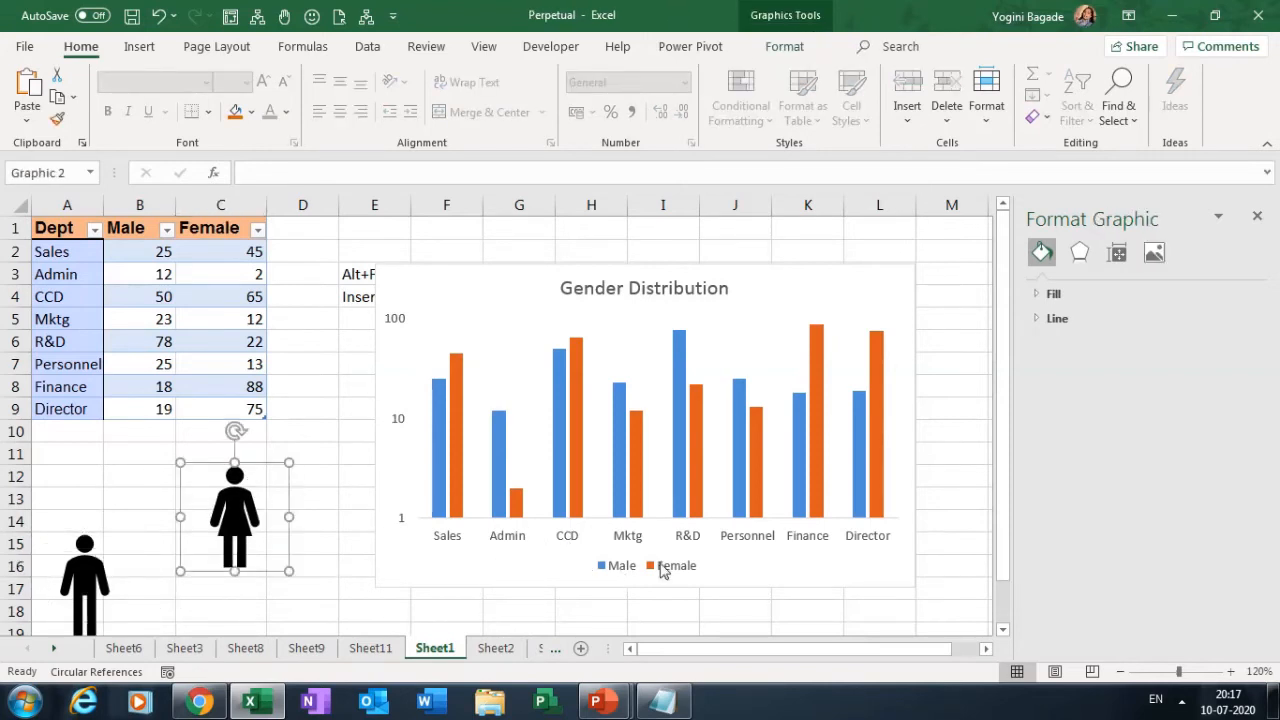
# - Fill the woman icon with the orange theme colour and the man icon with the blue one, matching the chart columns
pyautogui.click(797, 55)
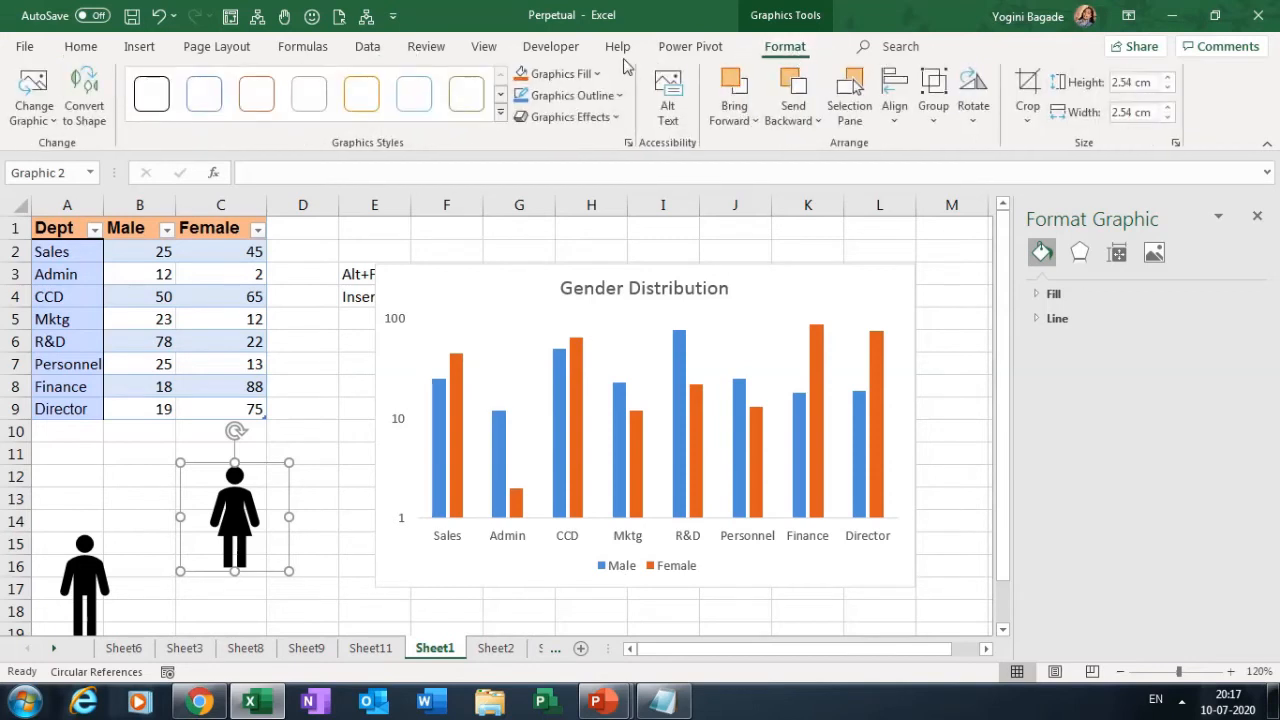
pyautogui.click(595, 76)
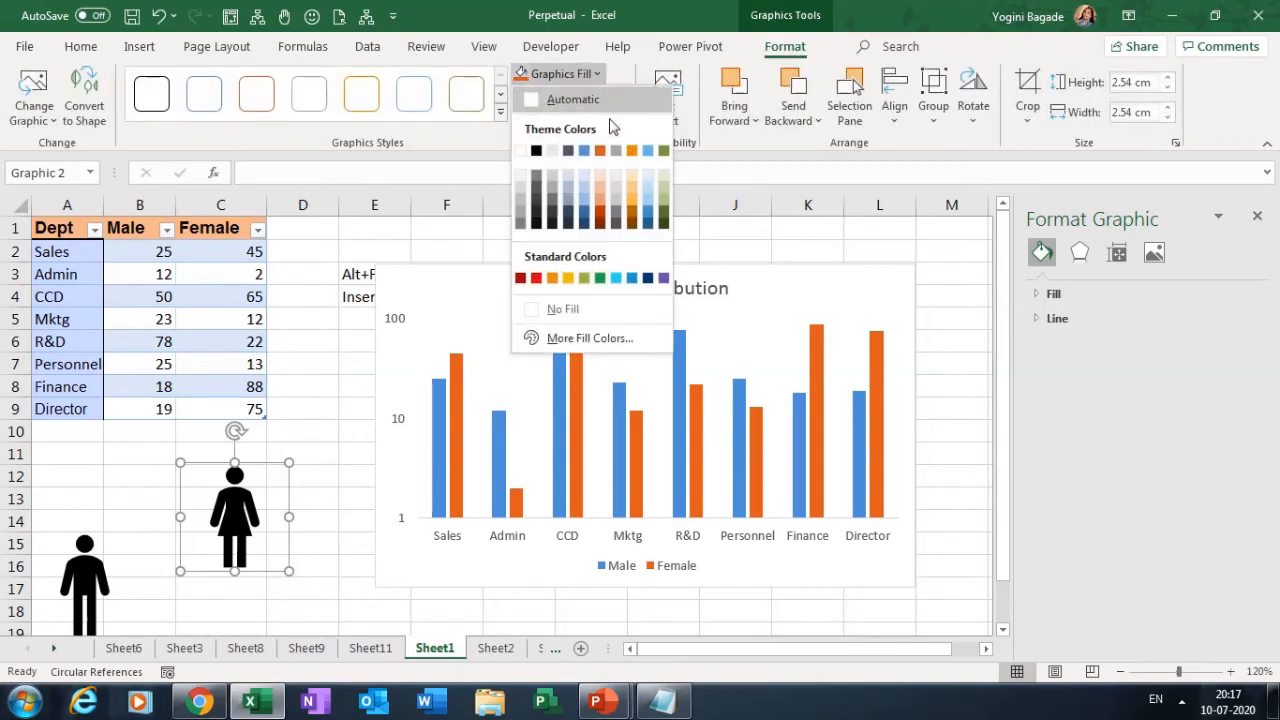
pyautogui.click(600, 151)
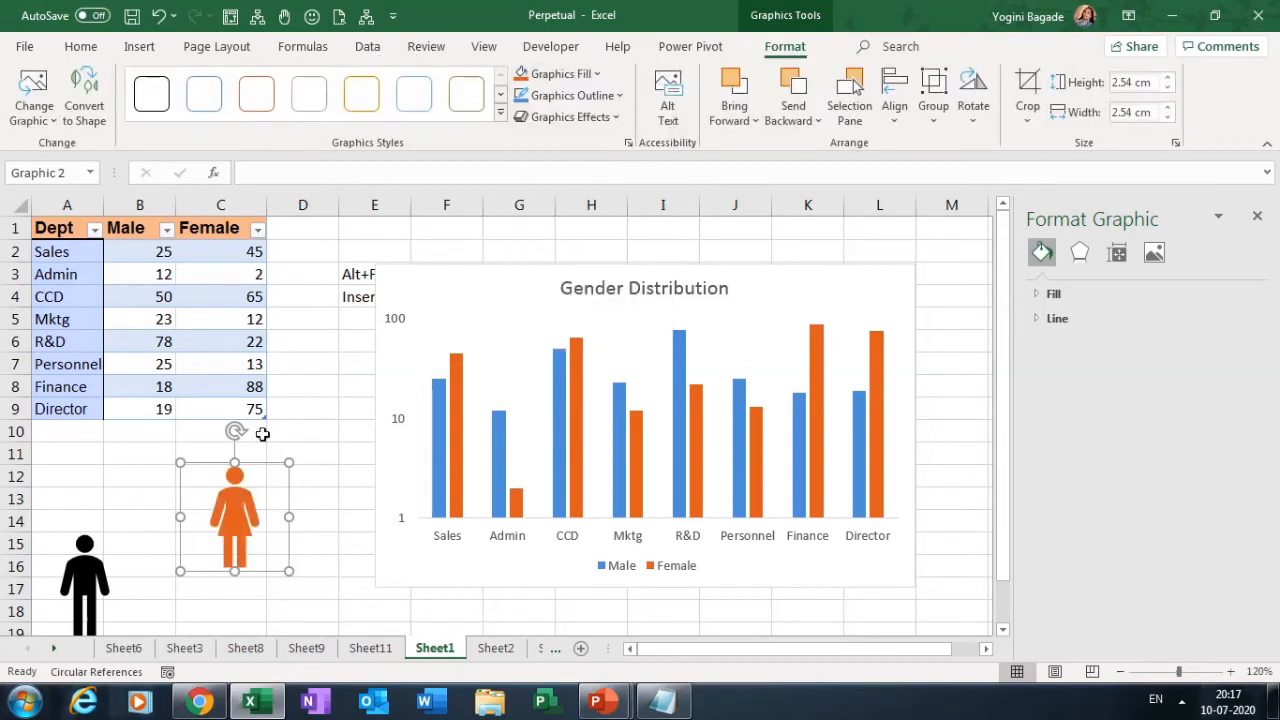
pyautogui.click(77, 568)
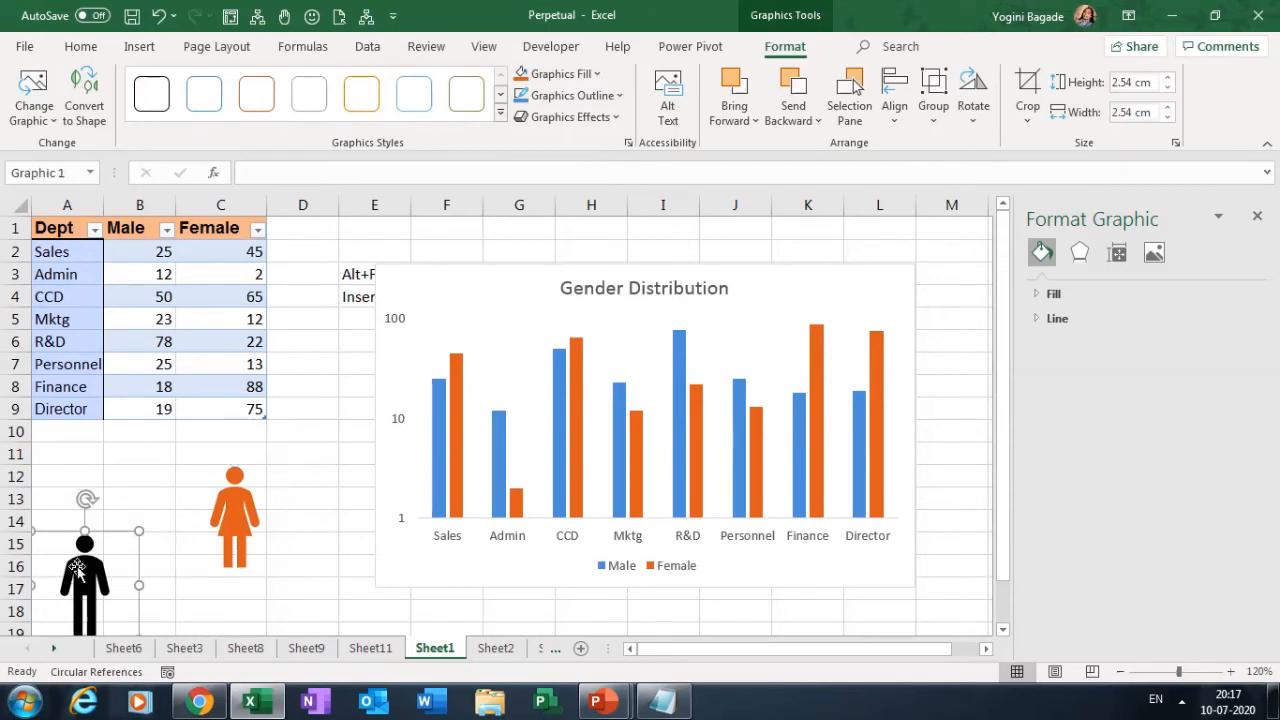
pyautogui.click(598, 76)
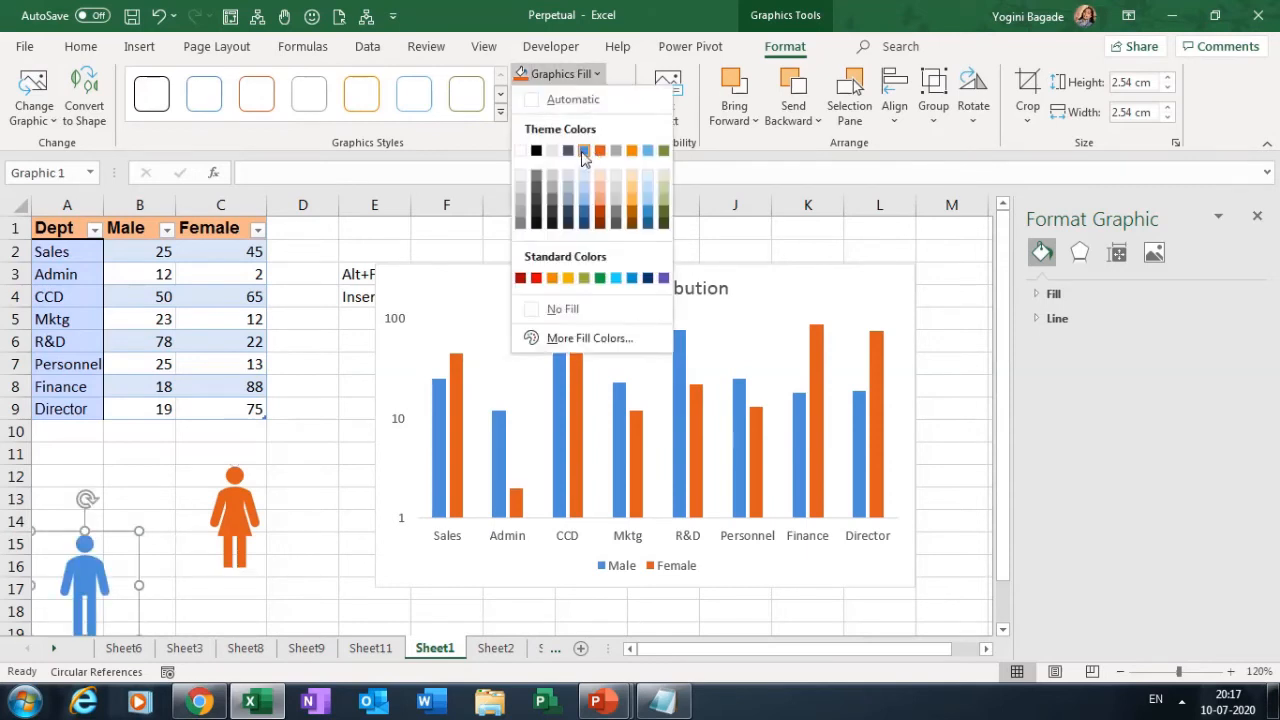
pyautogui.click(583, 152)
# - Cut the orange woman icon from the sheet and paste it into the chart's Female series columns
pyautogui.click(235, 536)
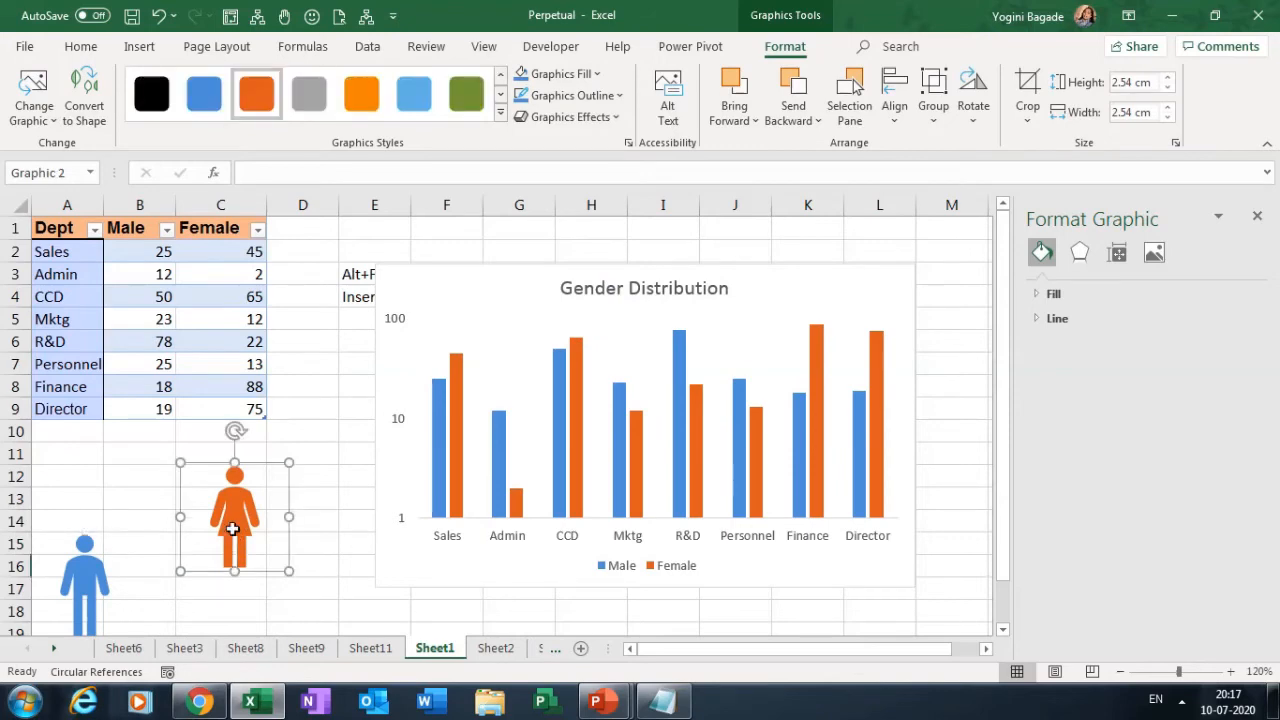
pyautogui.press('Delete')
pyautogui.click(457, 462)
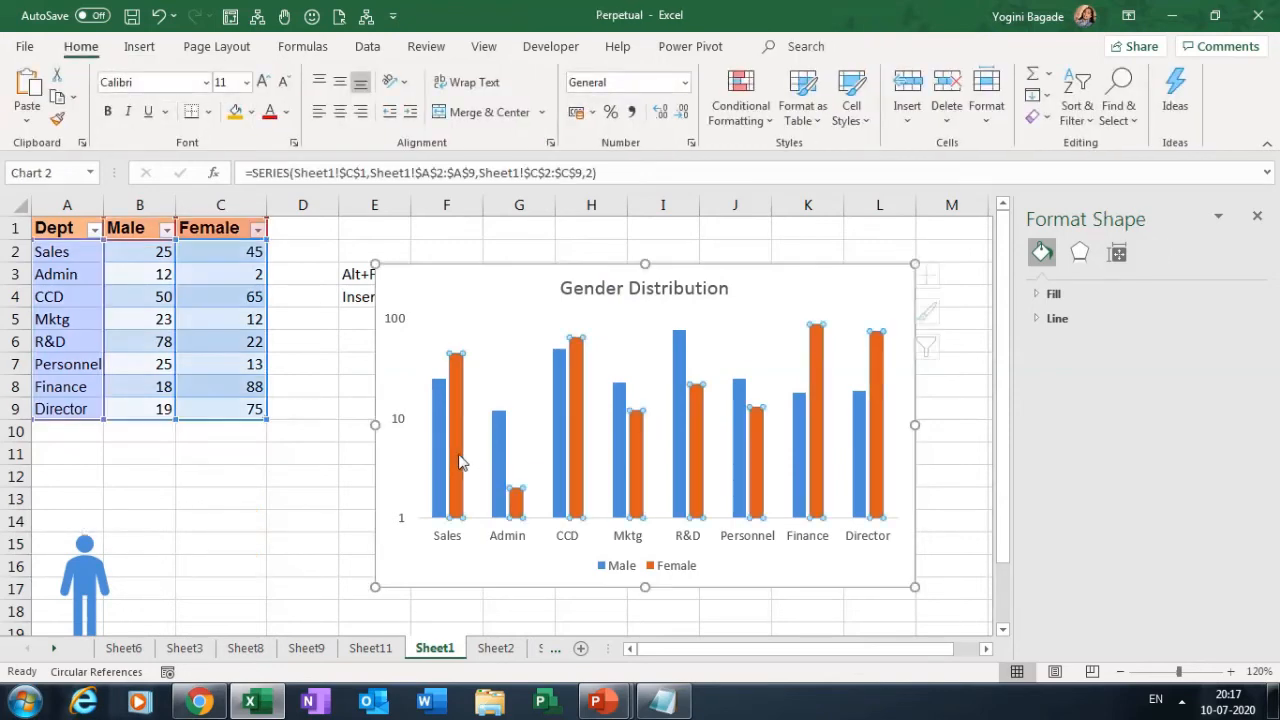
pyautogui.hotkey('ctrl', 'v')
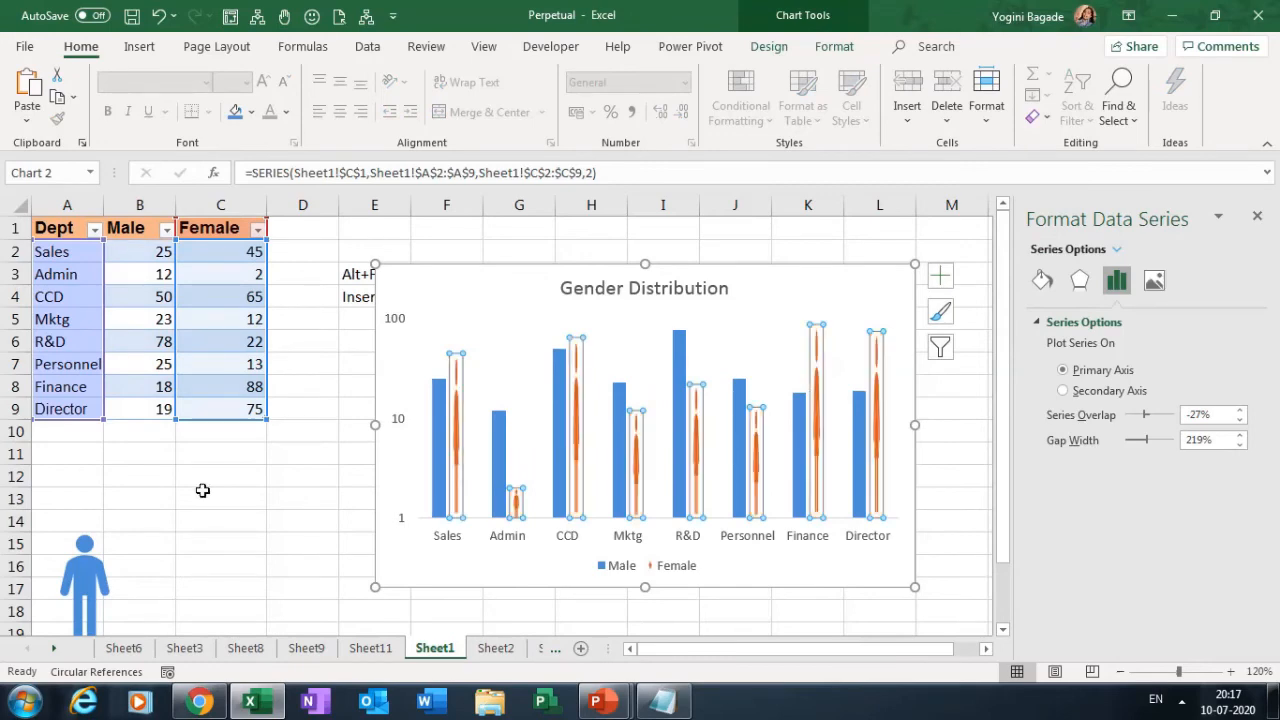
# - Cut the blue man icon from the sheet and paste it into the chart's Male series columns
pyautogui.click(72, 580)
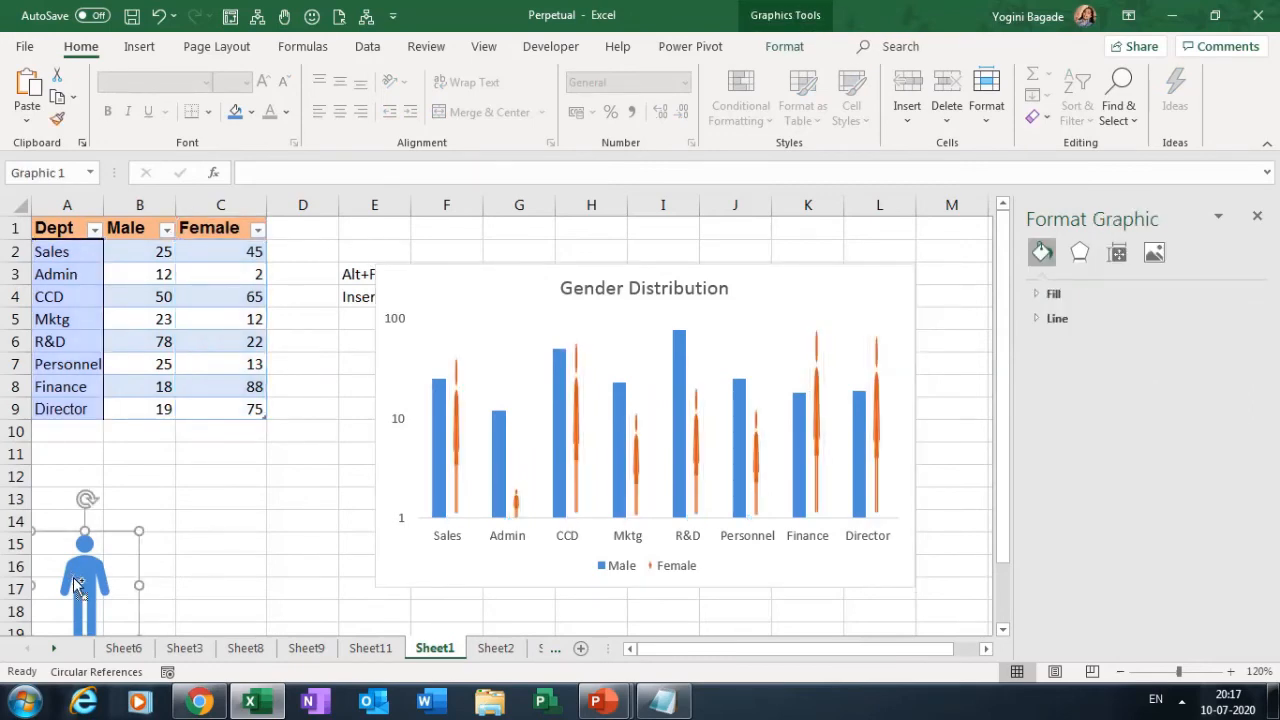
pyautogui.press('Delete')
pyautogui.click(440, 443)
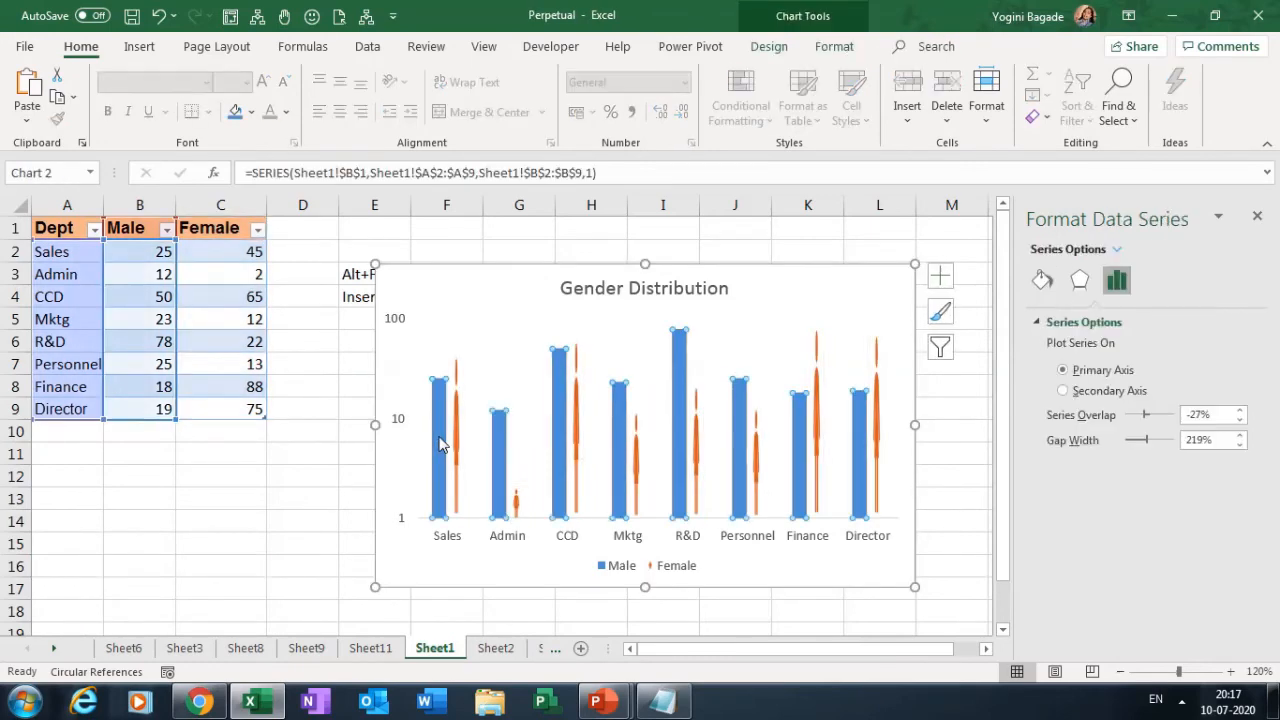
pyautogui.hotkey('ctrl', 'v')
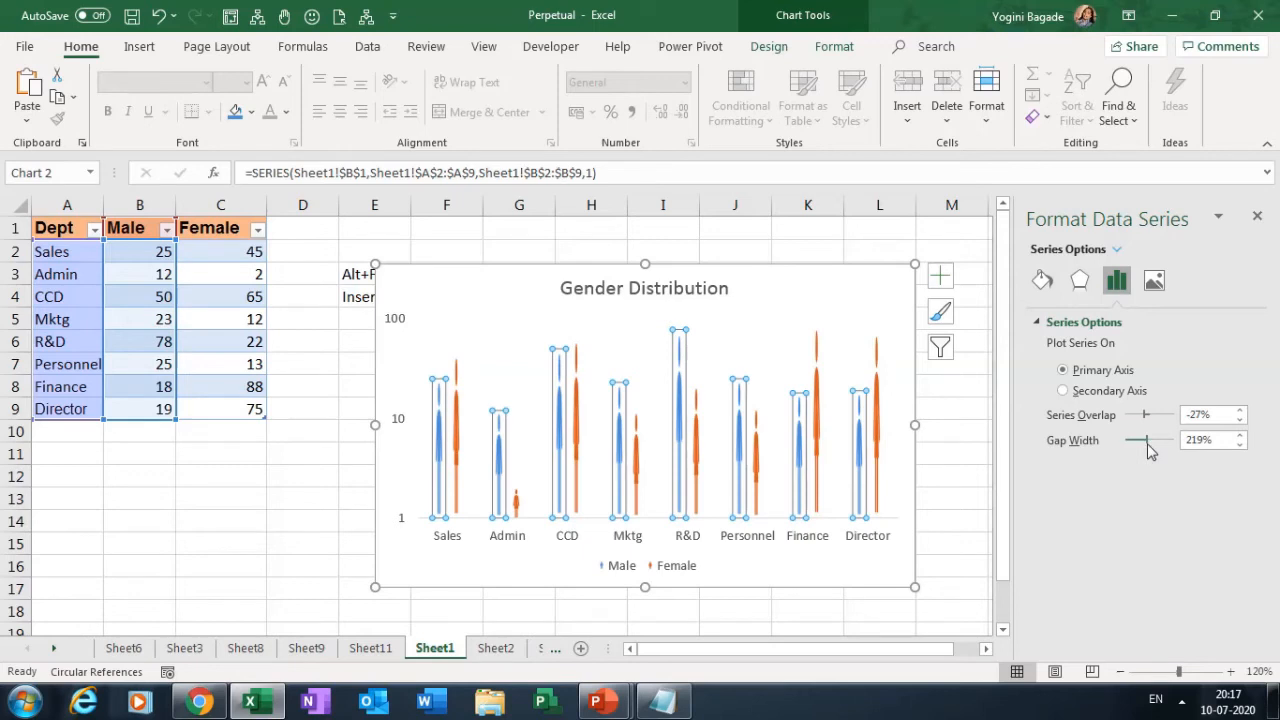
# - Widen the chart's person figures by setting the gap width to 0% and the series overlap to about 42%
pyautogui.moveTo(1147, 443); pyautogui.dragTo(1103, 457)
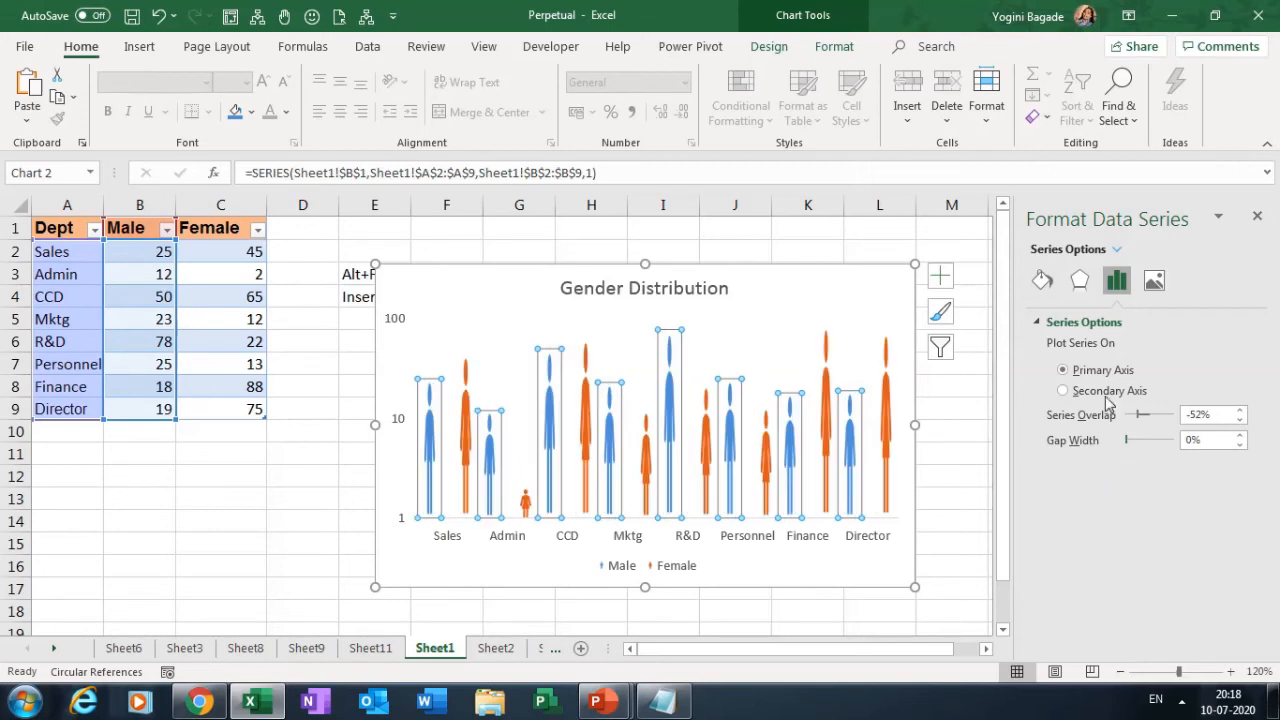
pyautogui.moveTo(1141, 414); pyautogui.dragTo(1163, 422)
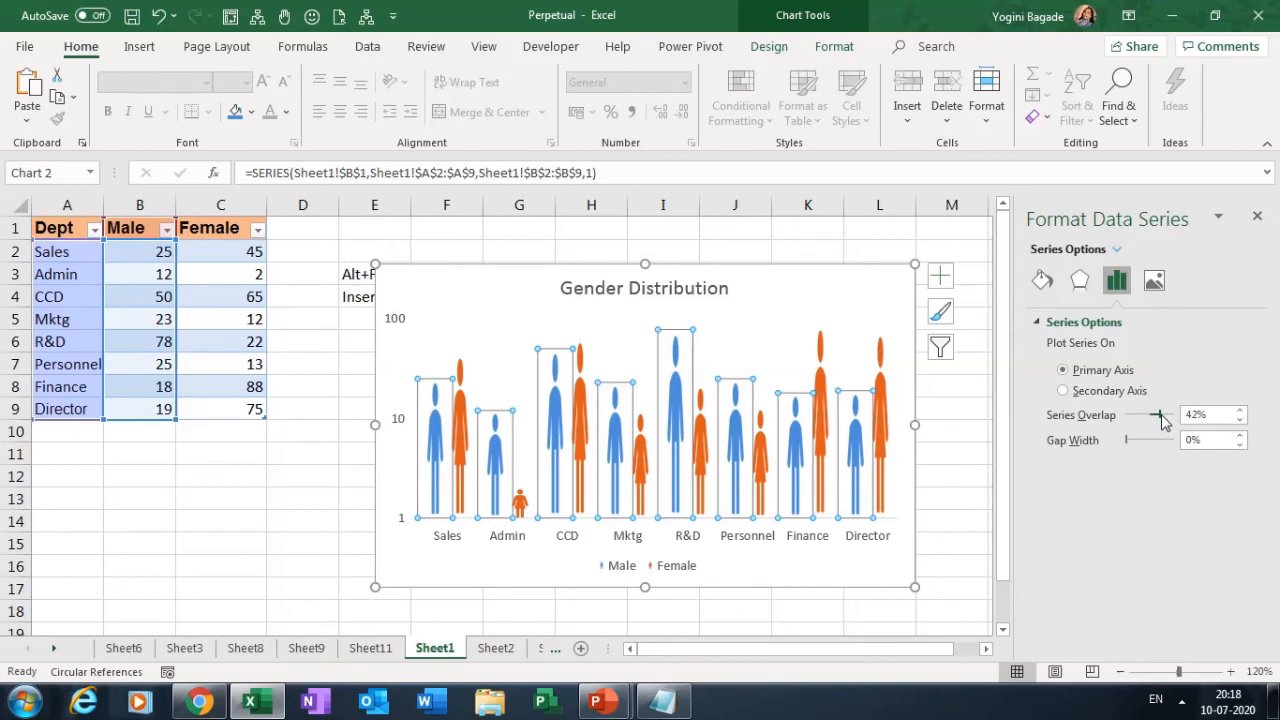
pyautogui.click(860, 328)
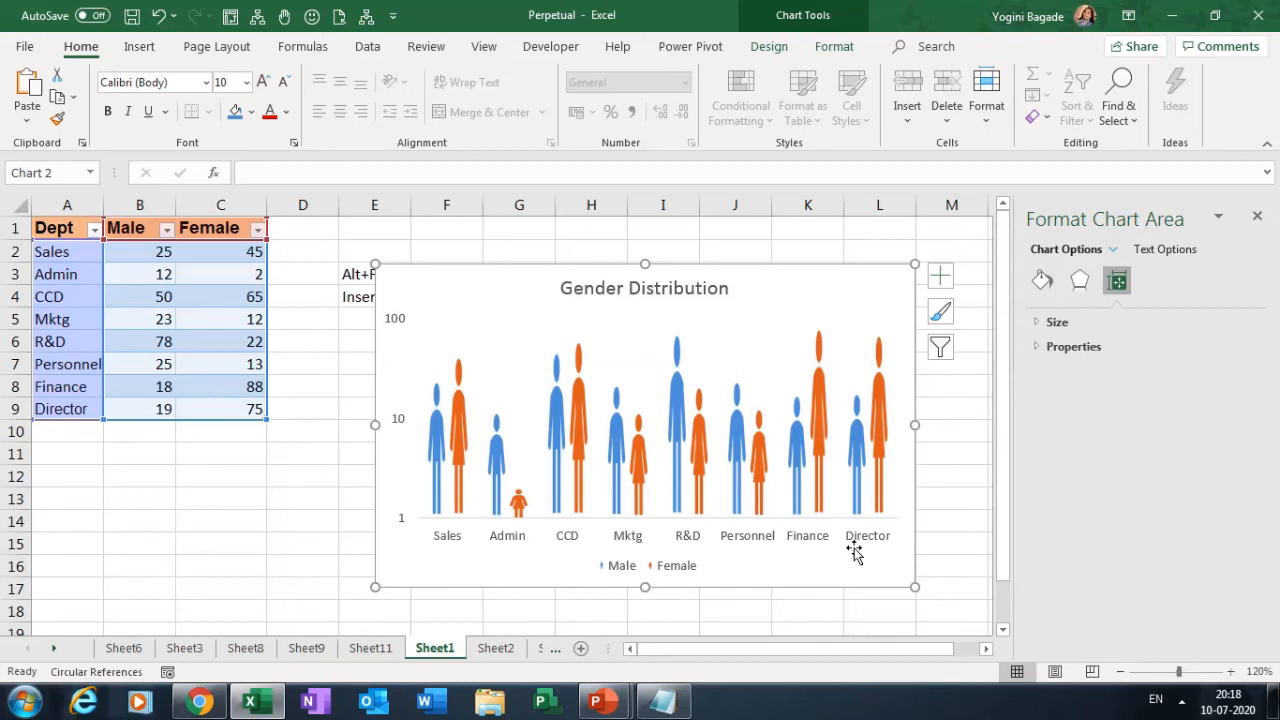
pyautogui.click(798, 244)
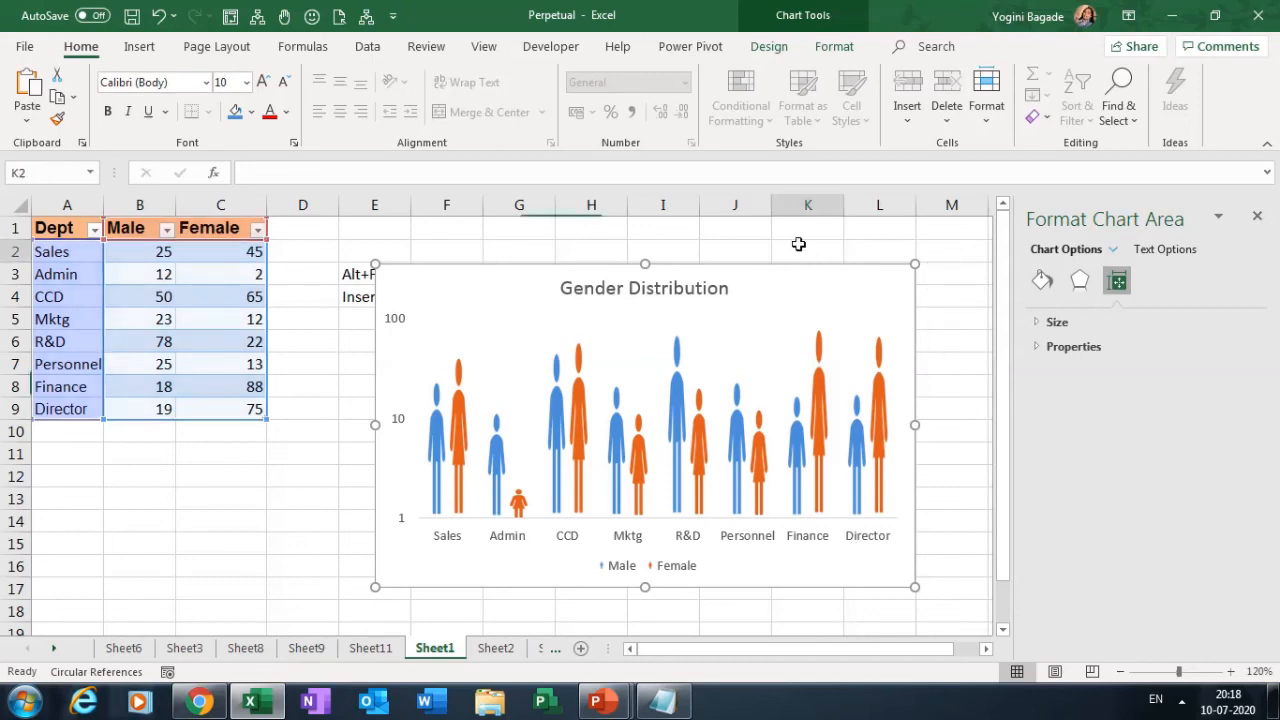